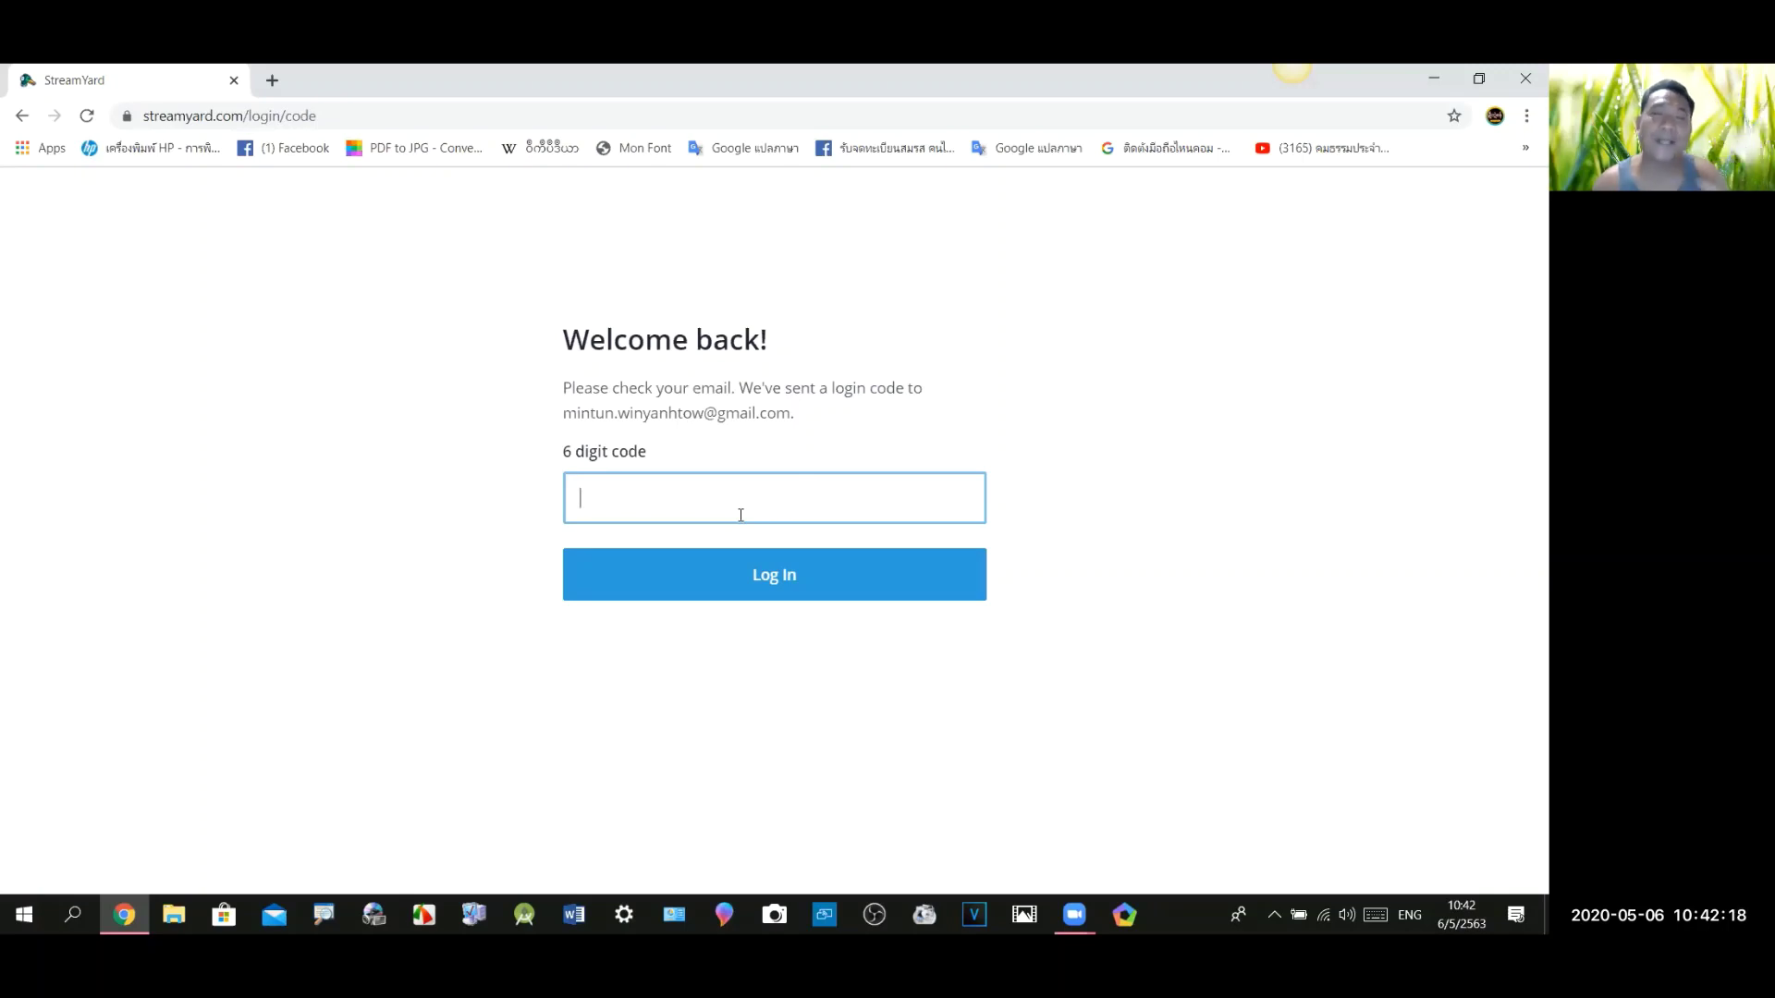
# Open Gmail in a new browser tab and bring up the login code in the newest StreamYard Login Code email
pyautogui.click(272, 81)
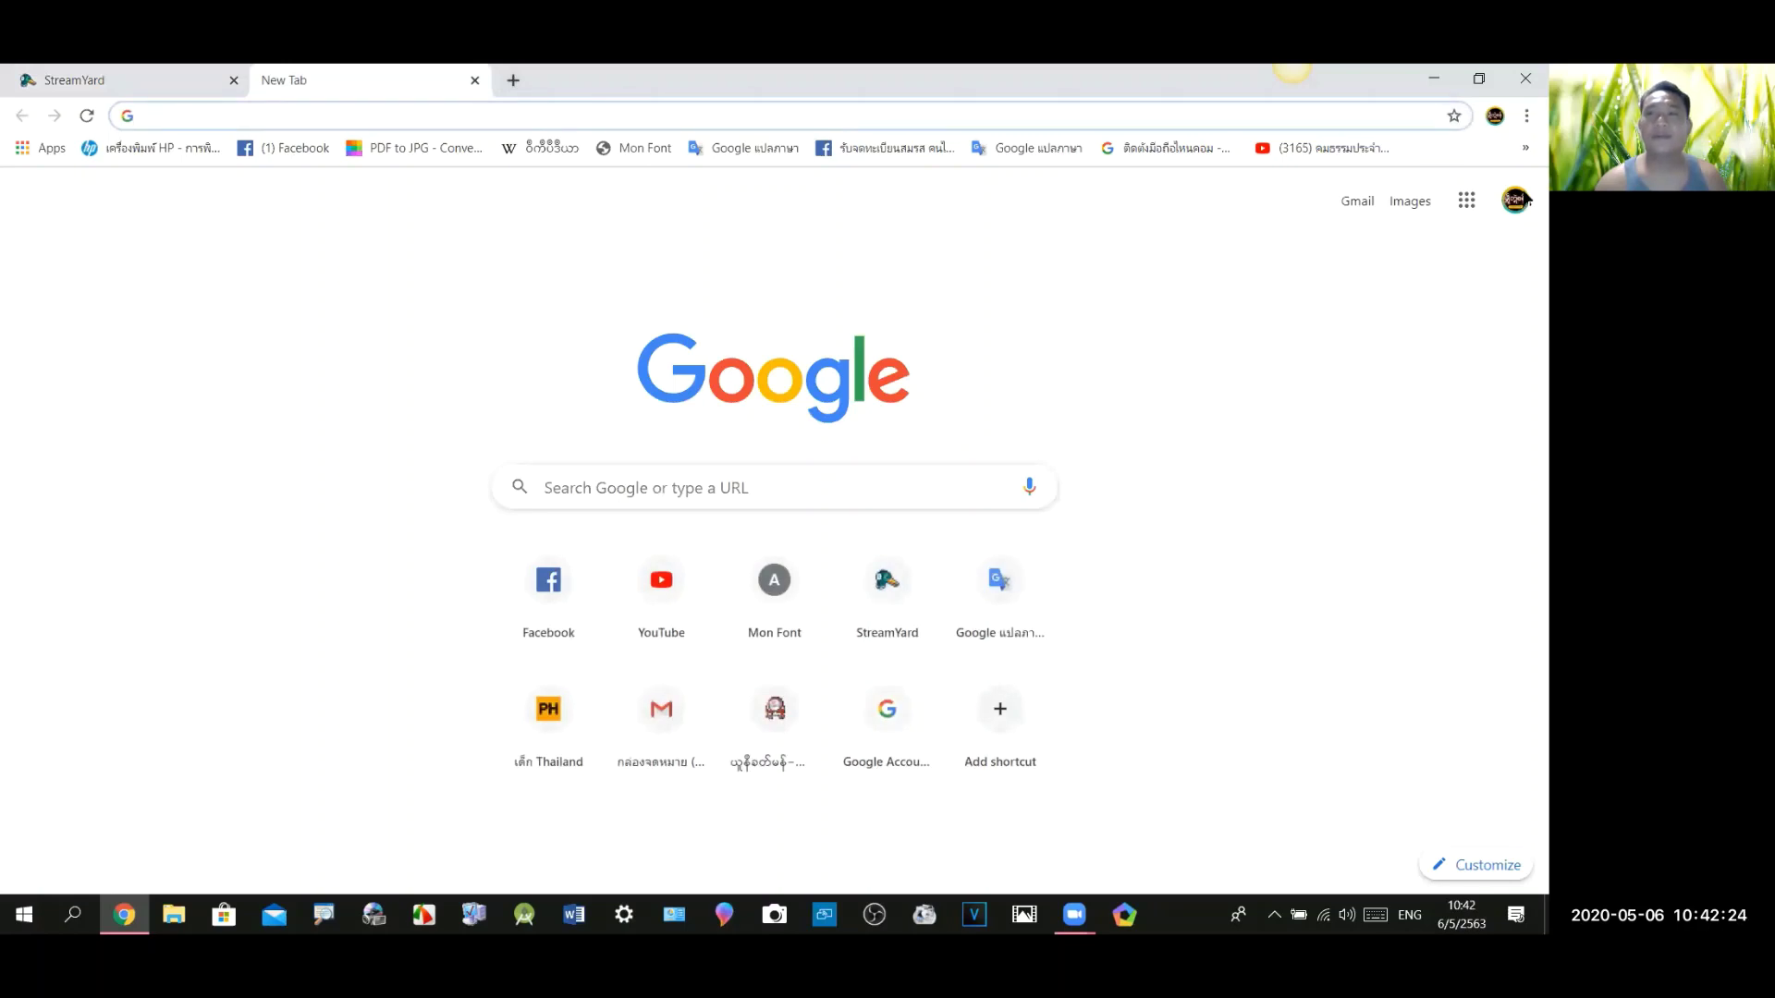
pyautogui.click(1359, 205)
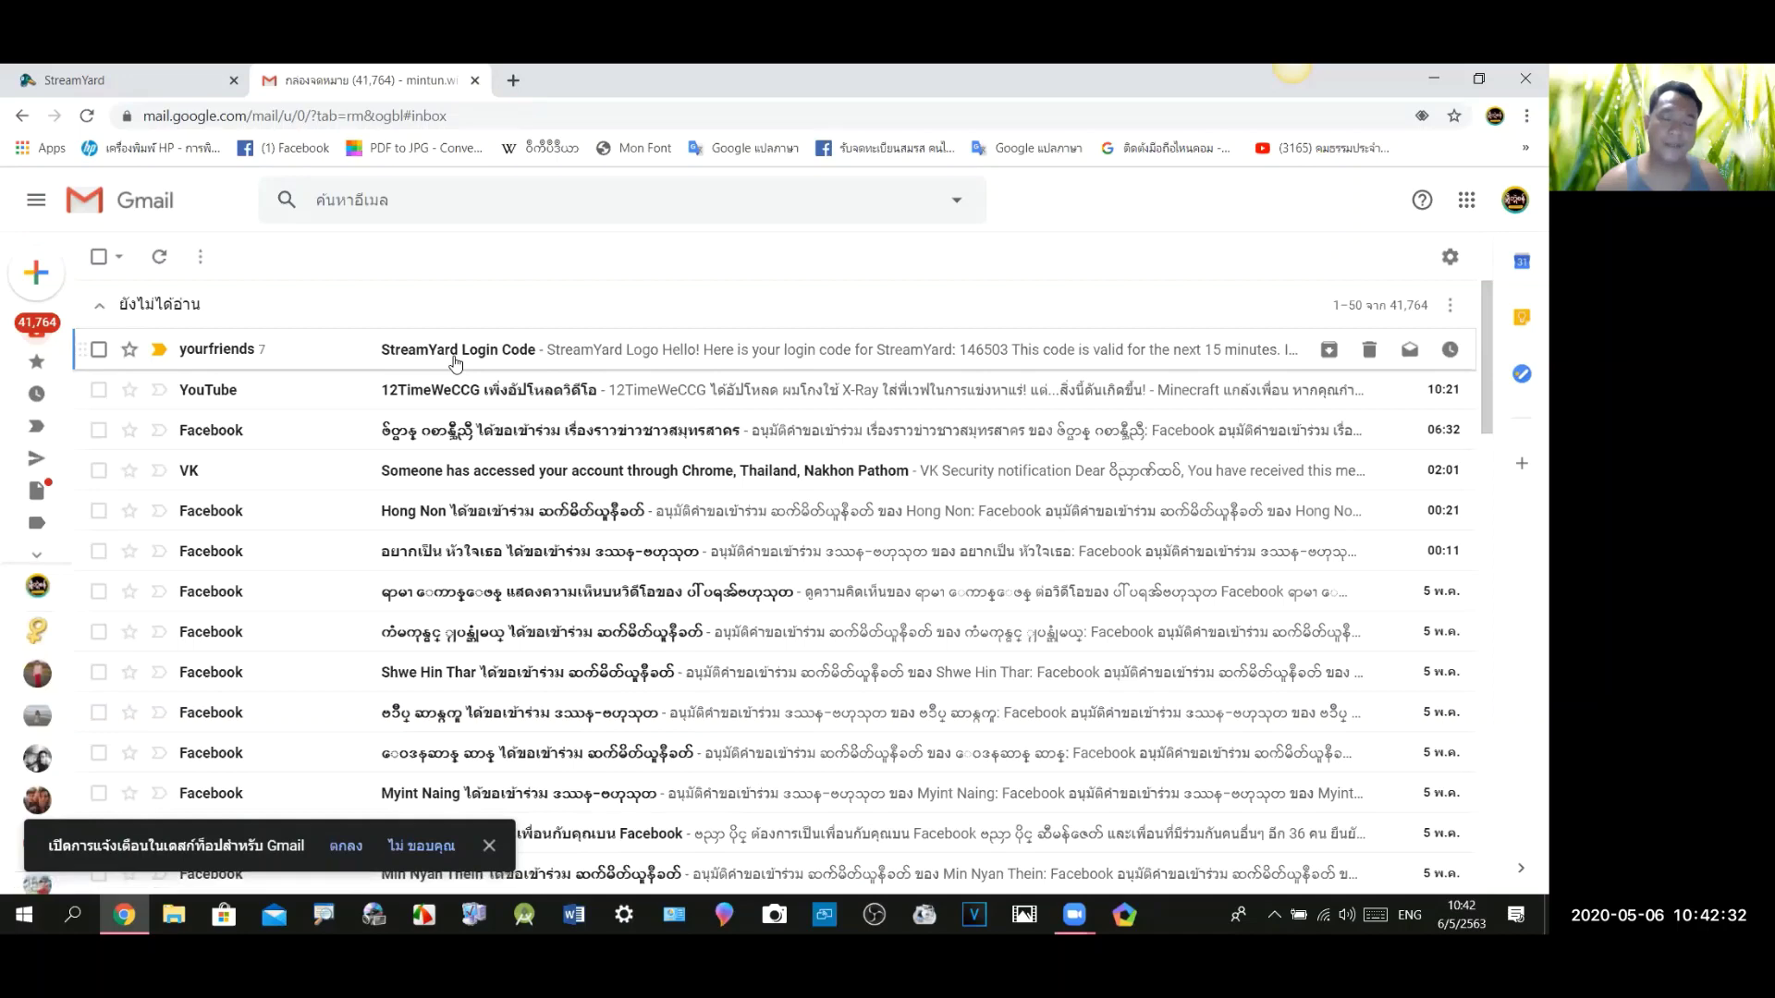
pyautogui.click(455, 352)
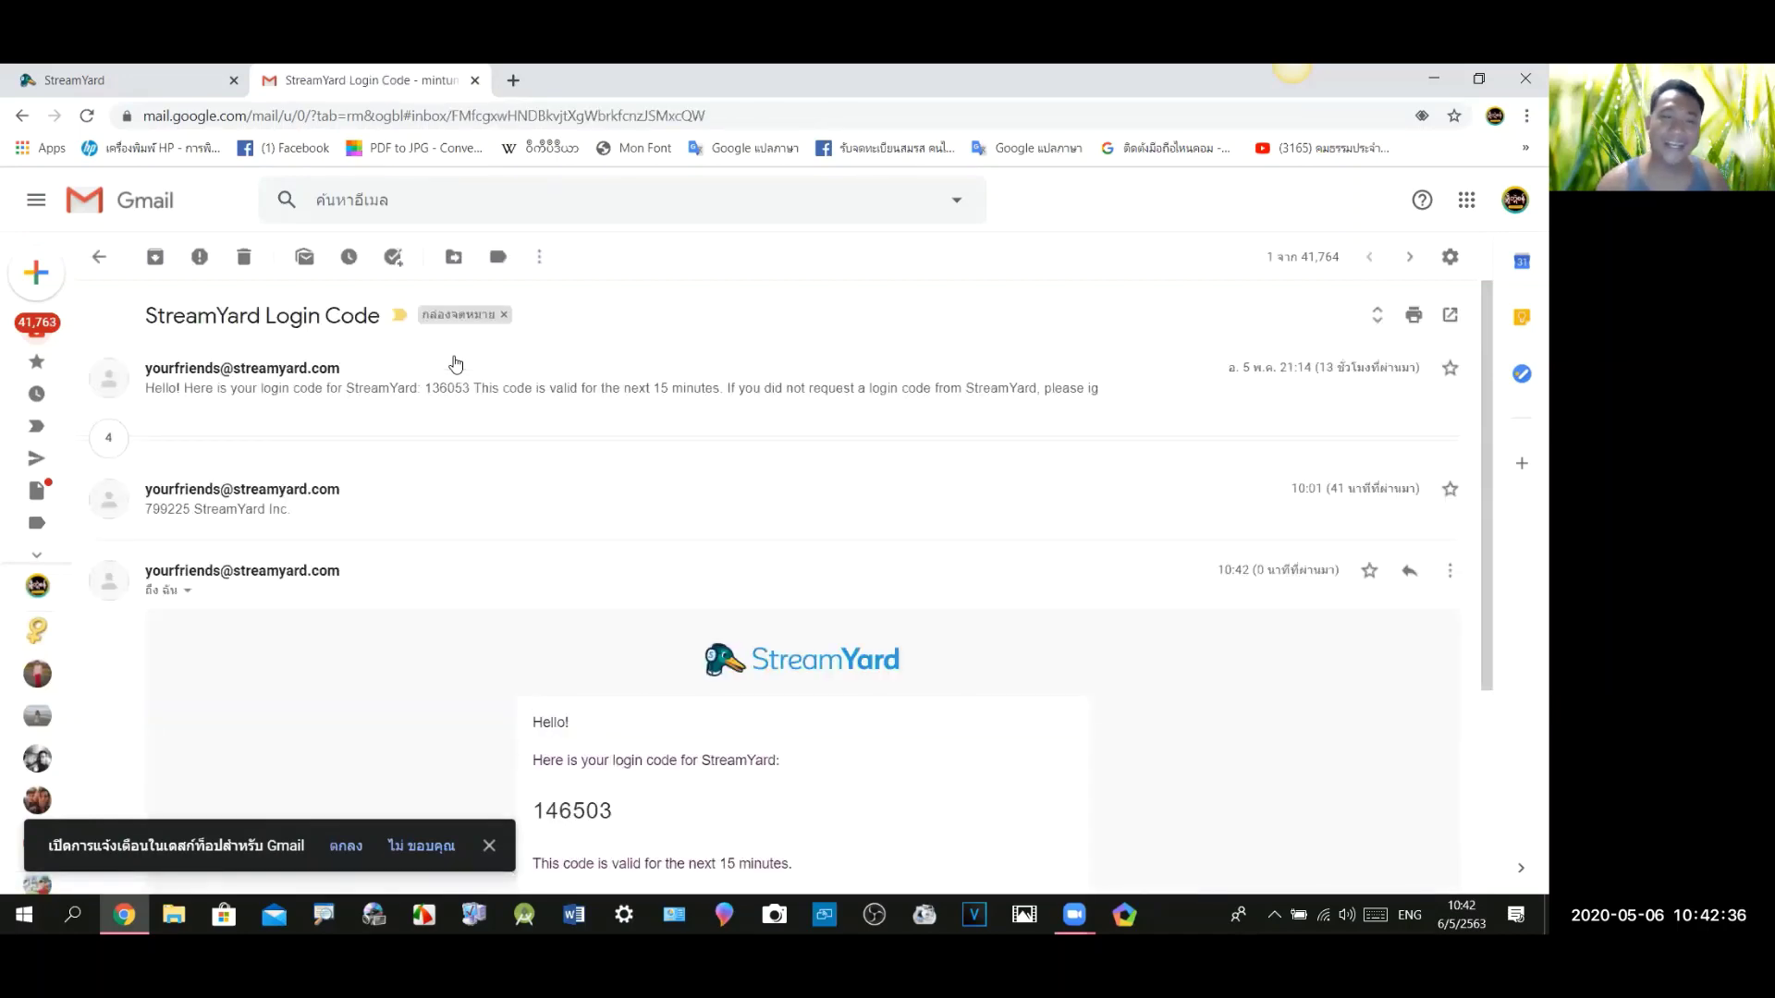
pyautogui.scroll(-3, 735, 493)
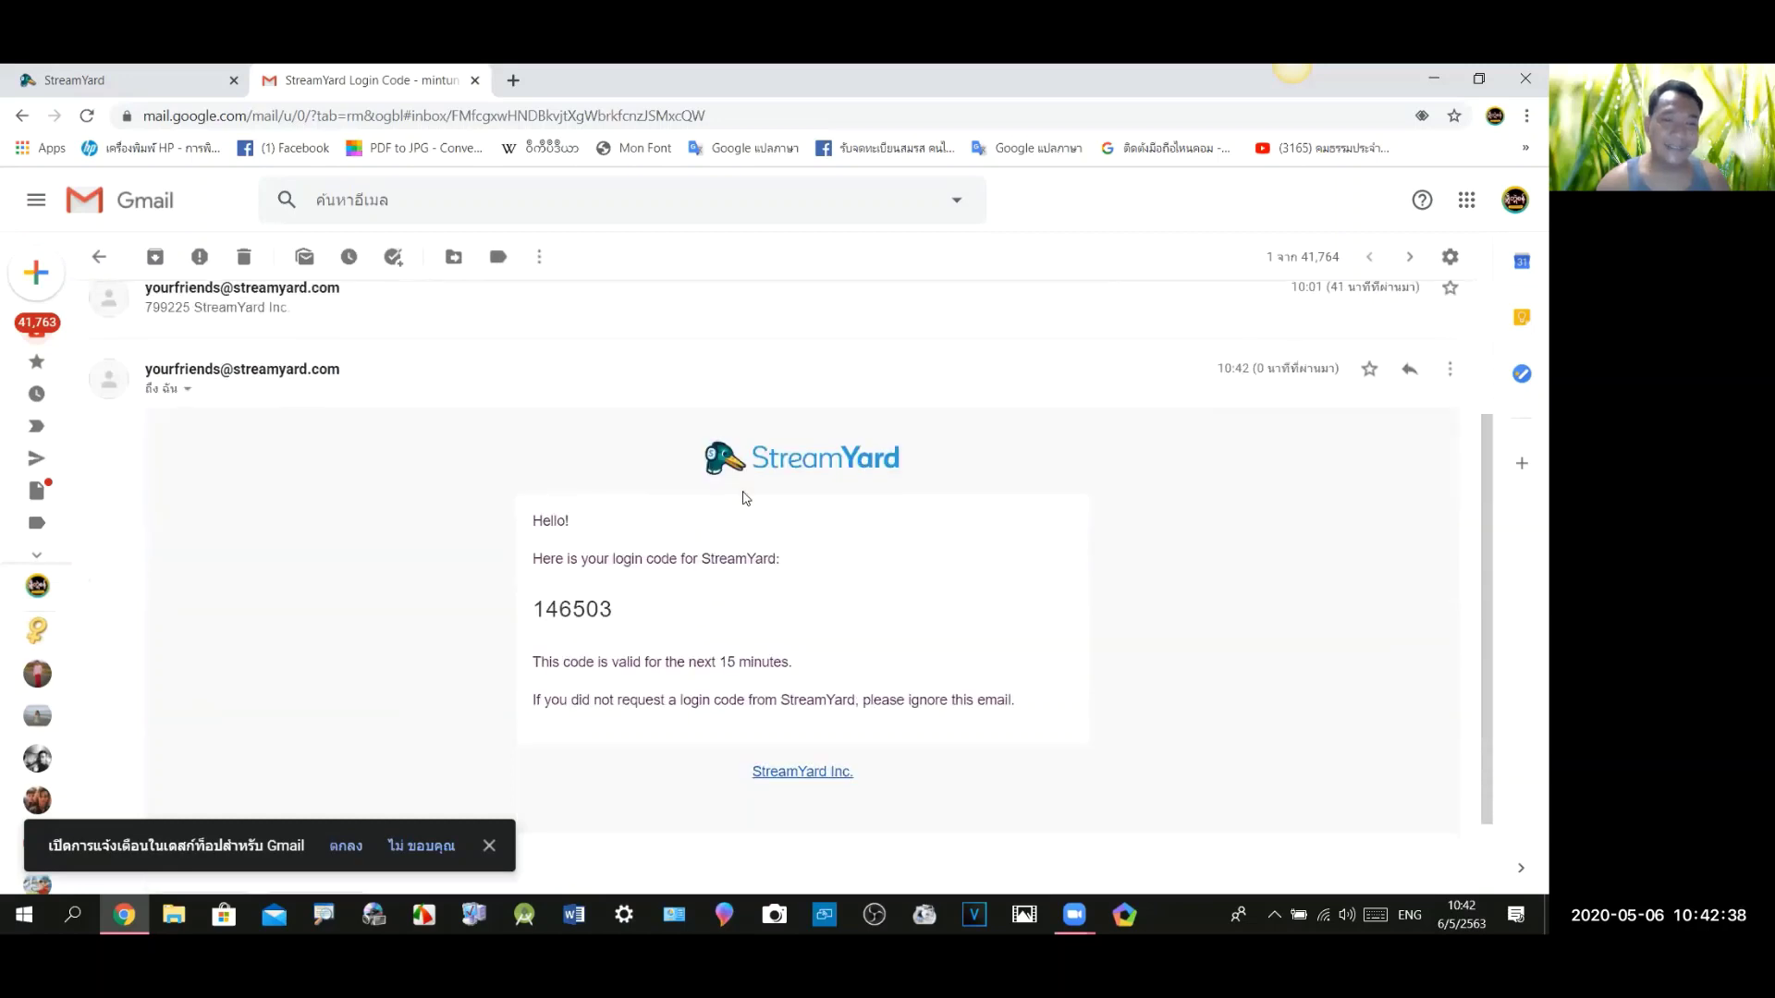
pyautogui.scroll(-1, 661, 615)
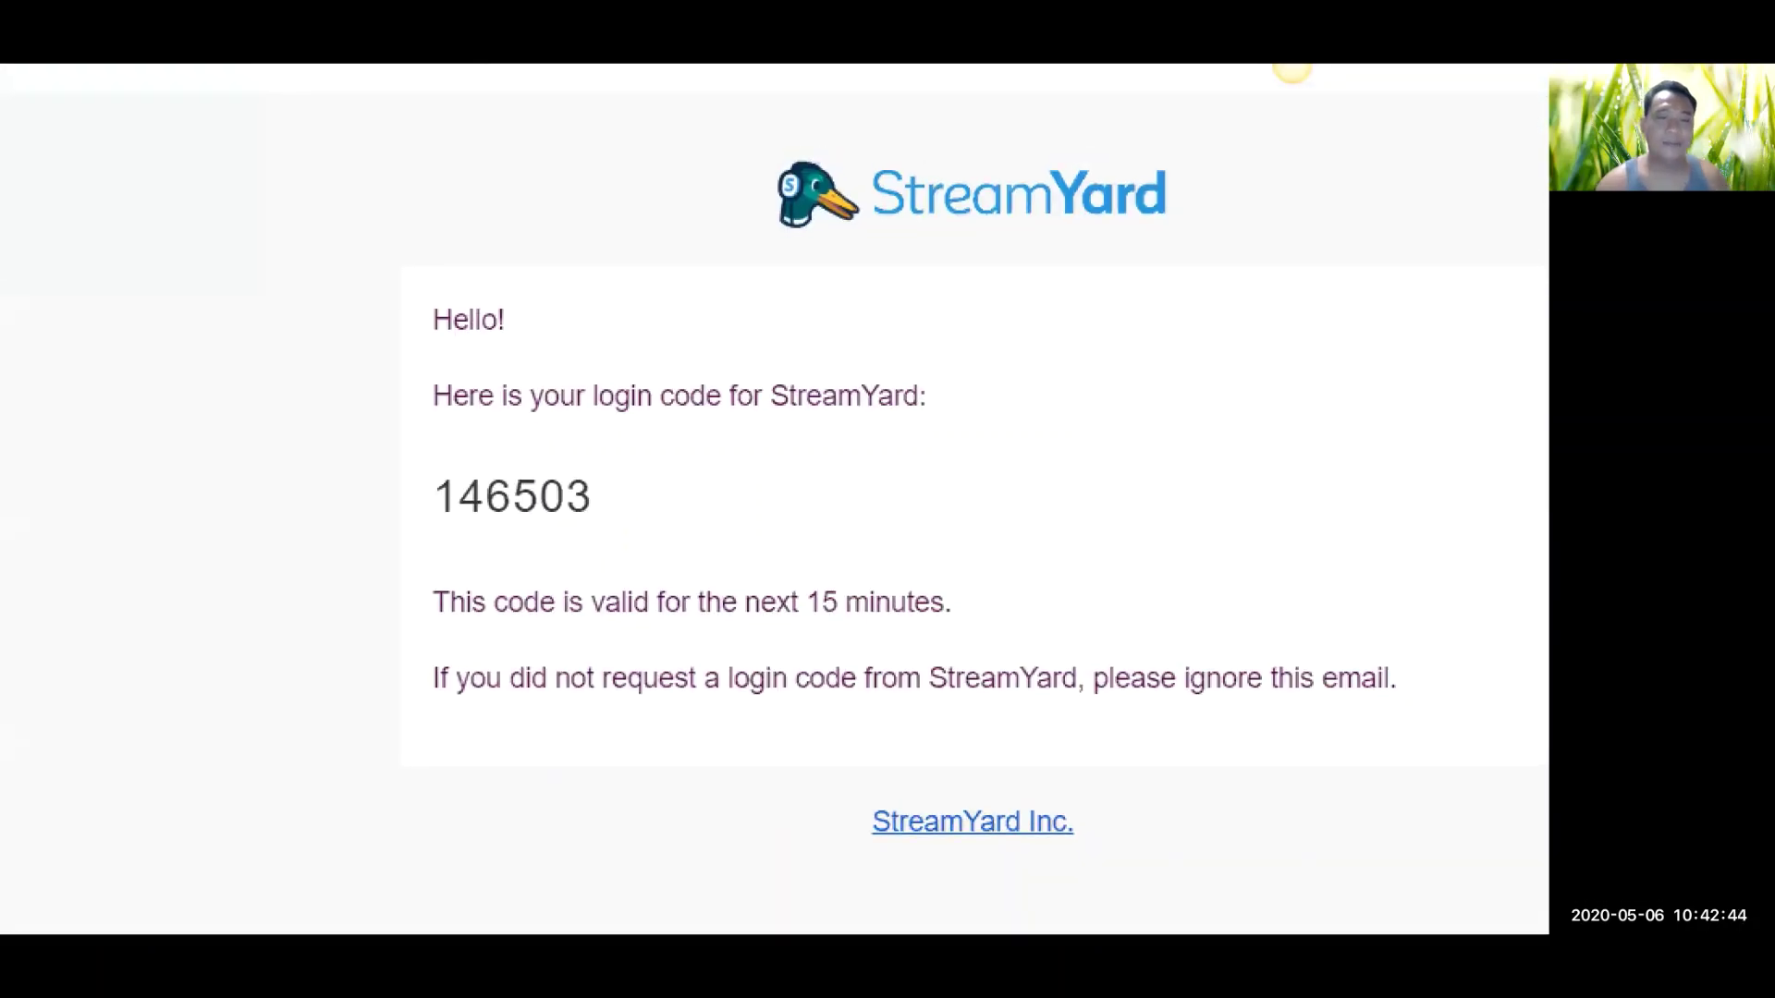
pyautogui.moveTo(354, 520)
pyautogui.mouseDown()
pyautogui.moveTo(713, 573)
pyautogui.moveTo(339, 489)
pyautogui.mouseUp()
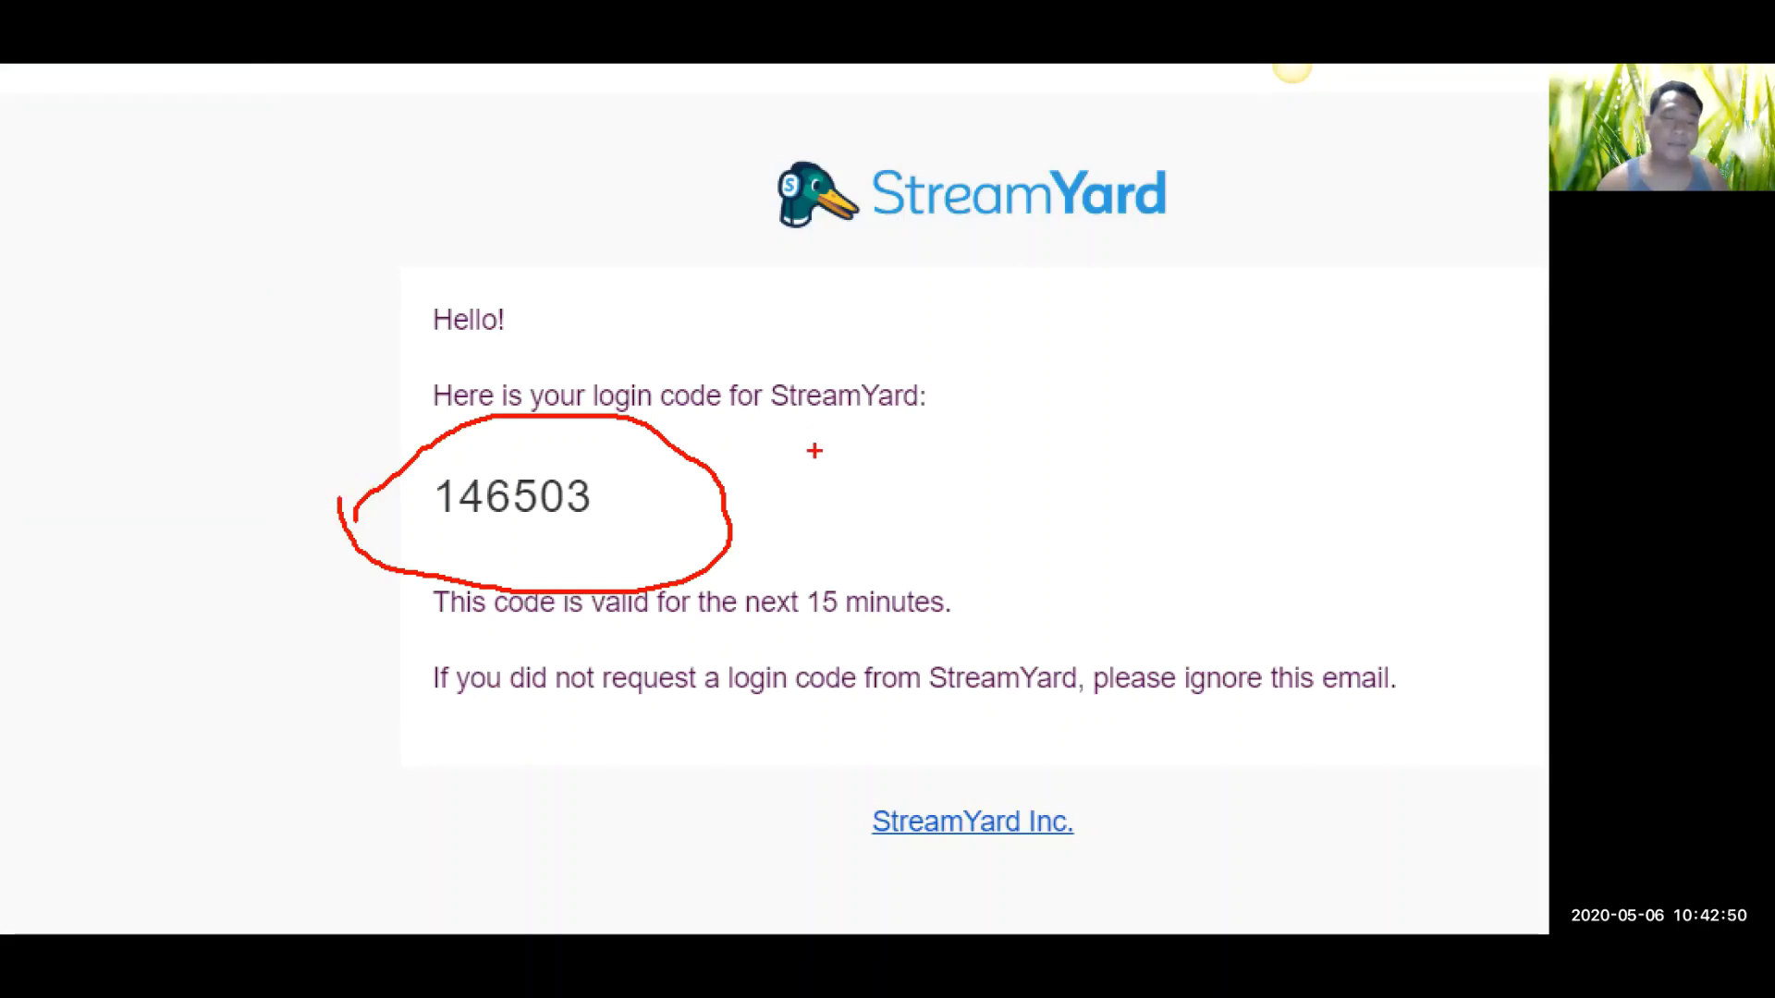
pyautogui.press('Escape')
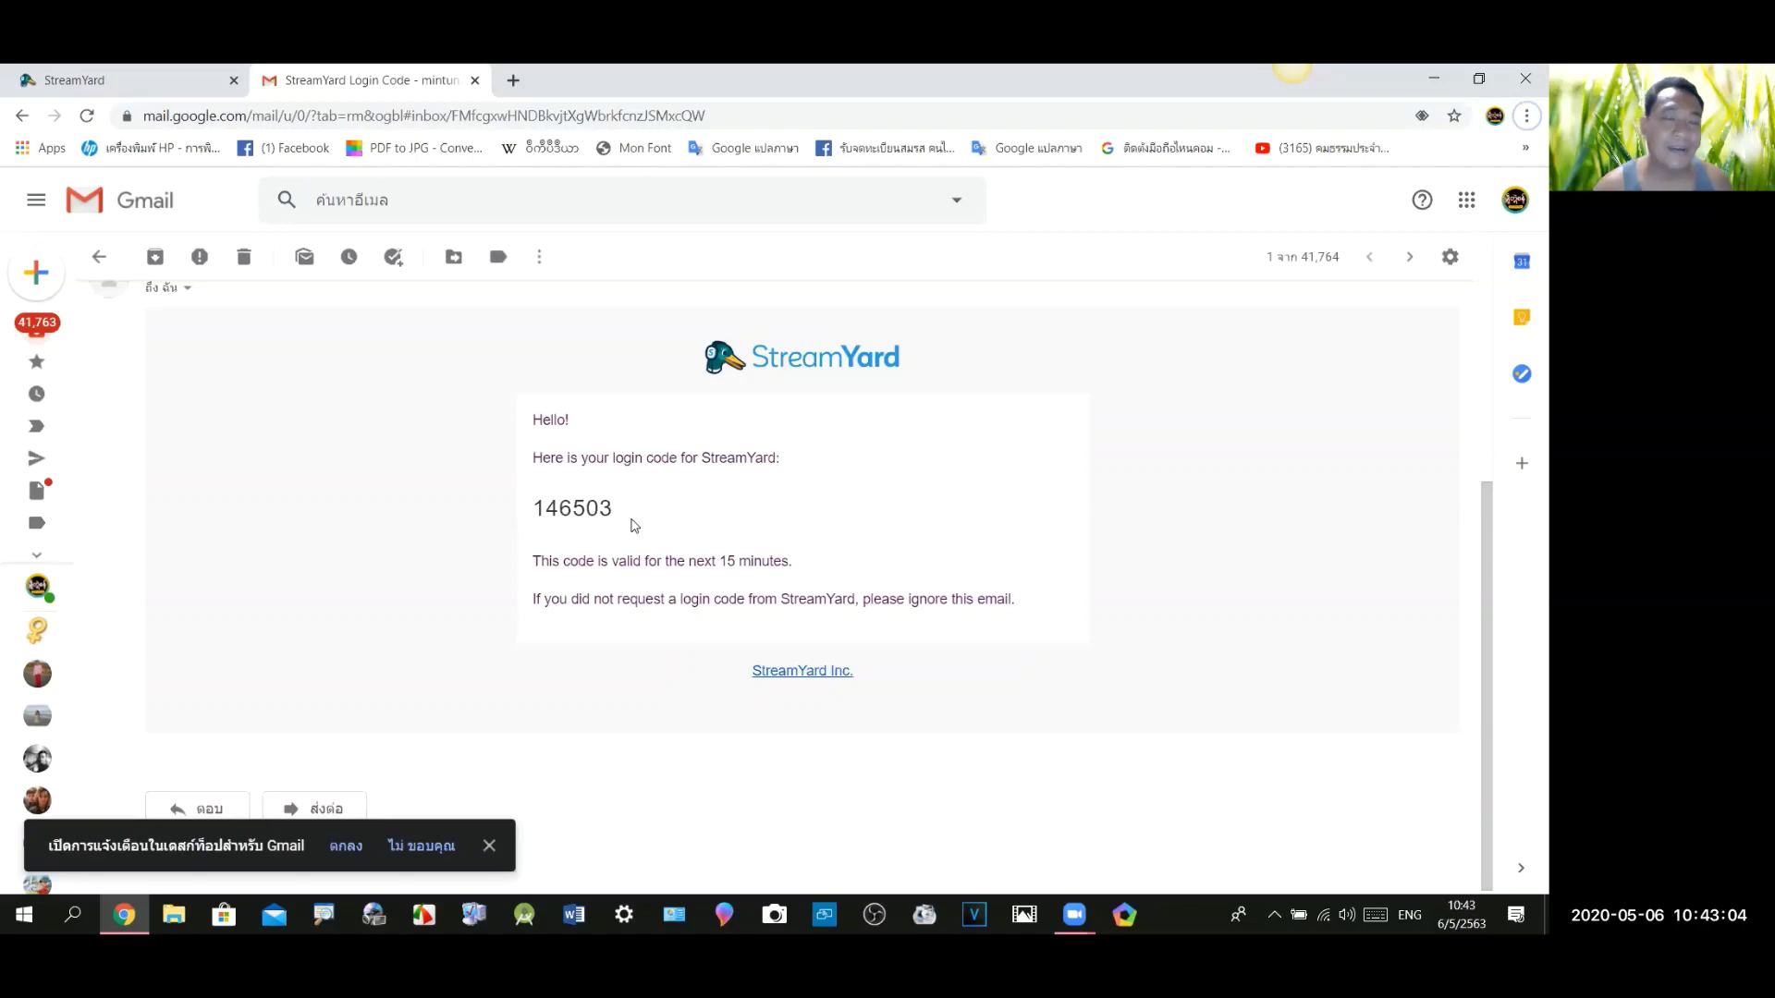
# Copy the login code from the email into StreamYard's 6 digit code field and log in
pyautogui.moveTo(616, 514); pyautogui.dragTo(536, 511)
pyautogui.hotkey('ctrl', 'c')
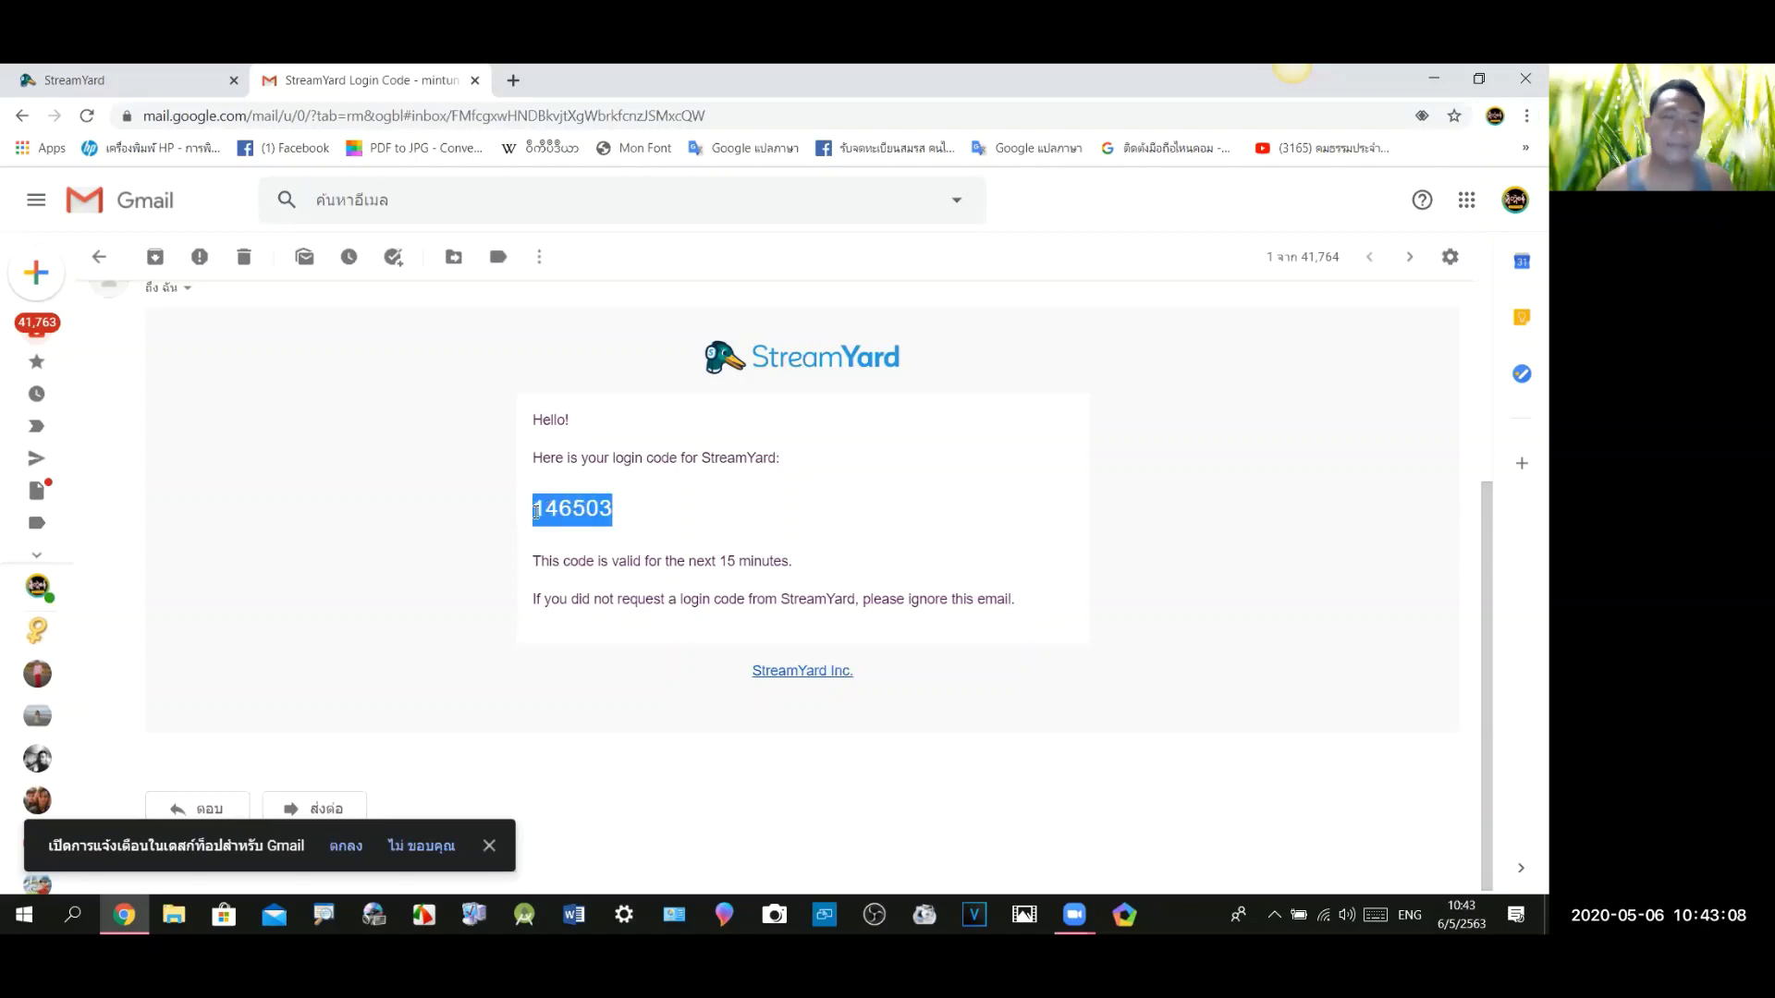
pyautogui.click(180, 80)
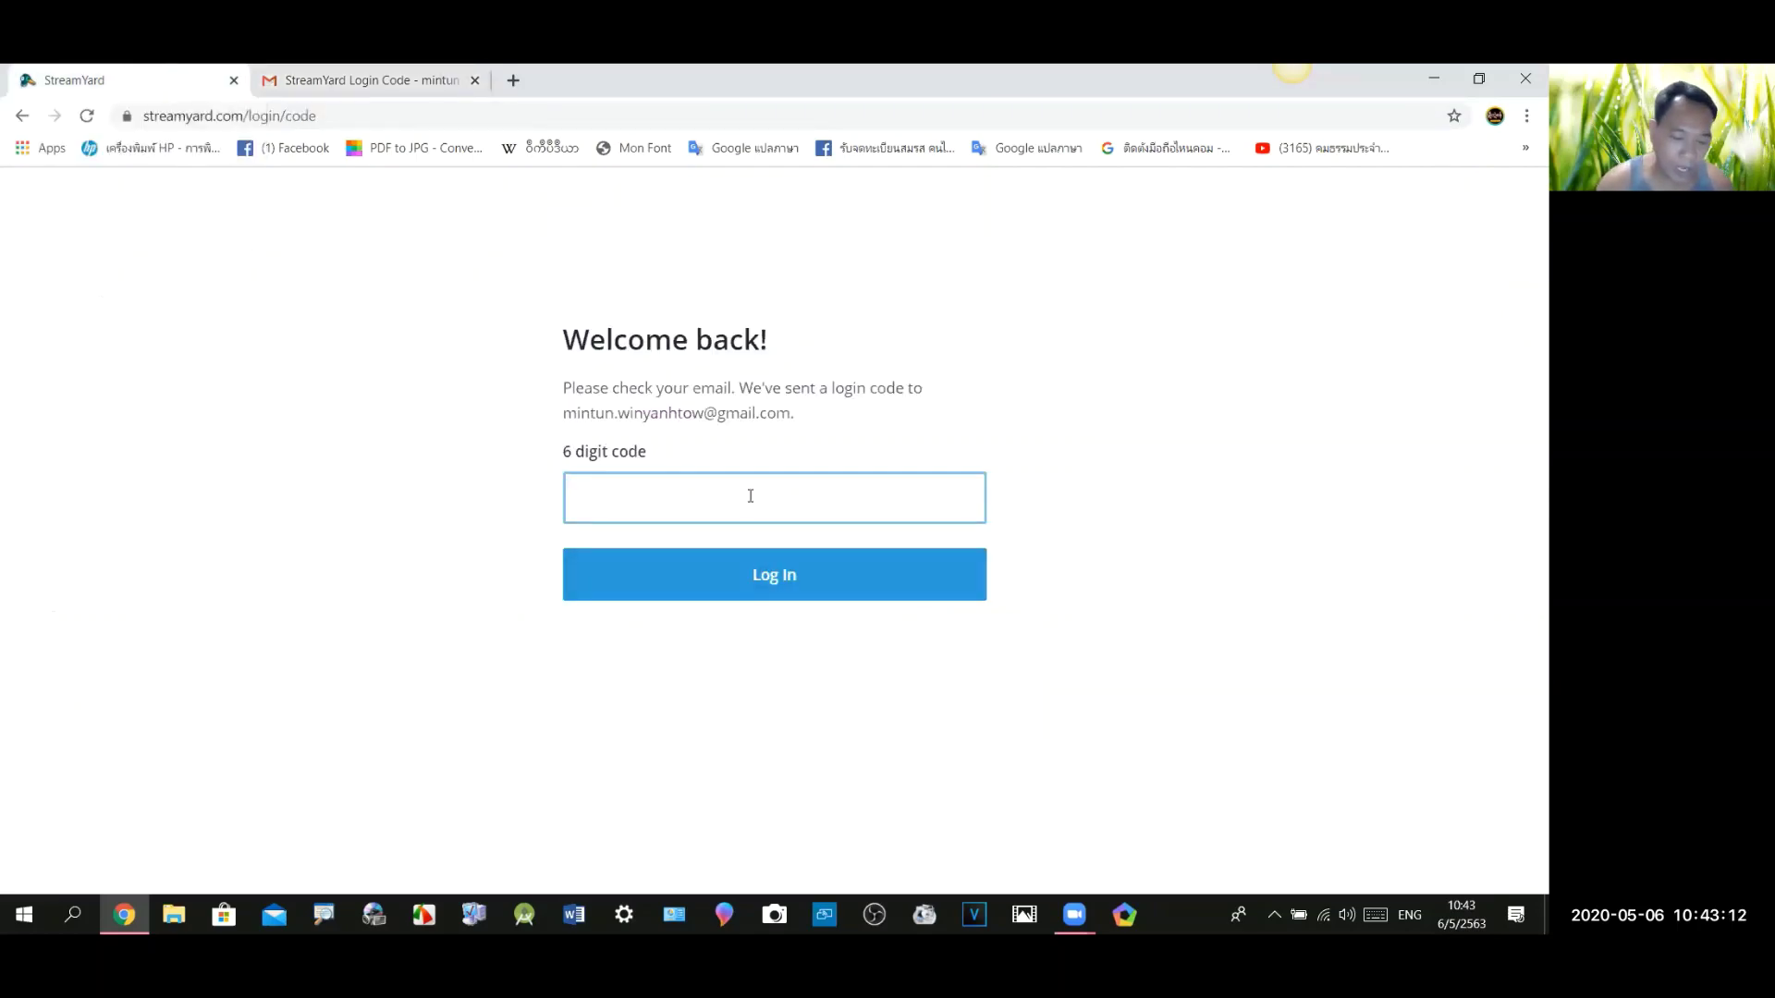
pyautogui.hotkey('ctrl', 'v')
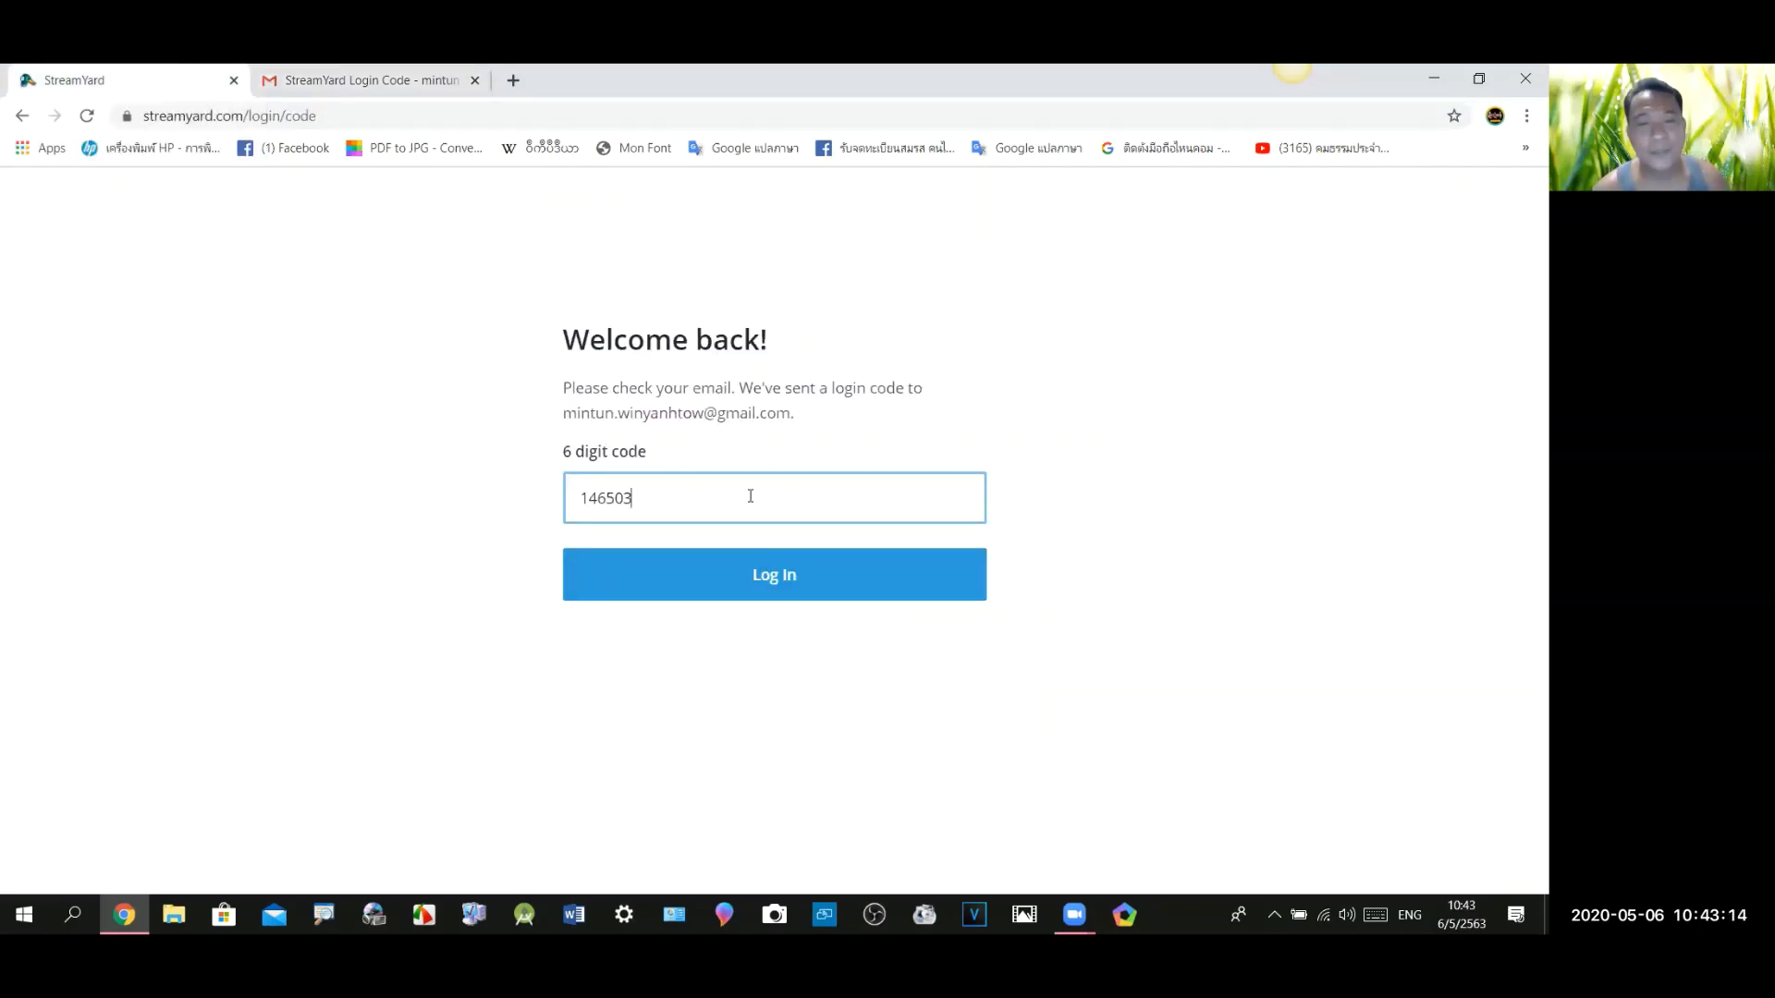
pyautogui.click(770, 583)
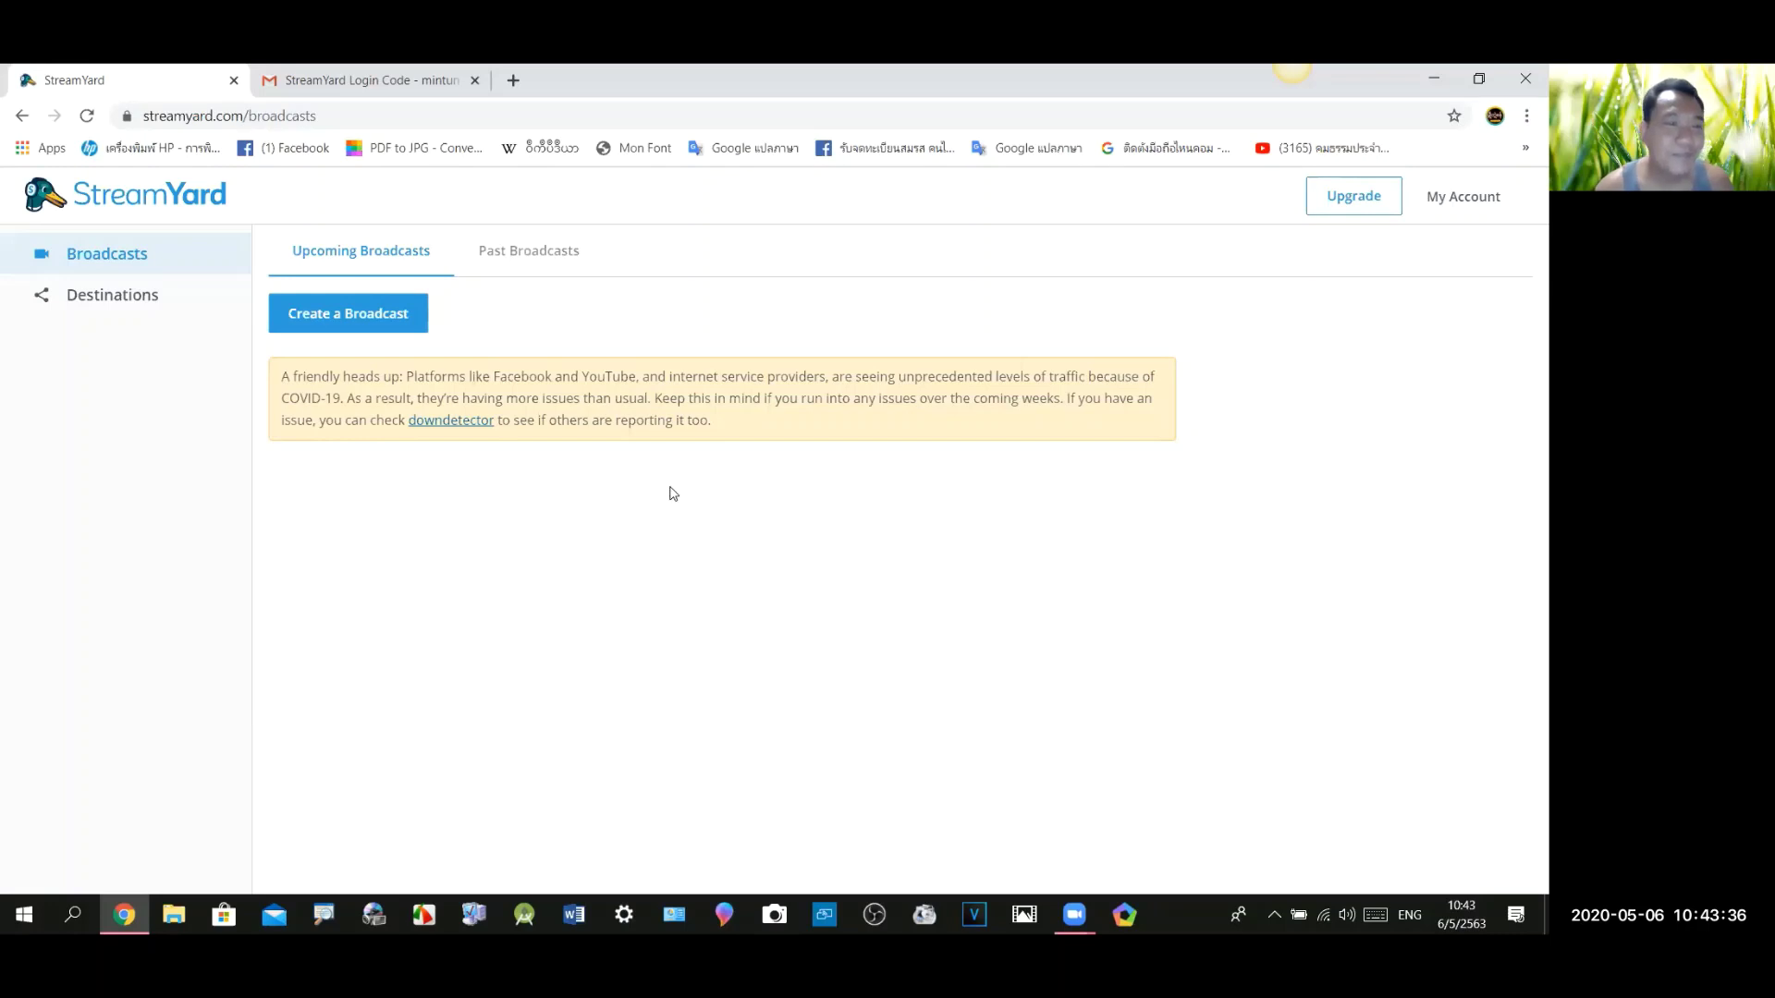
# Remove the existing Facebook Profile from the StreamYard destinations and confirm the removal
pyautogui.click(139, 294)
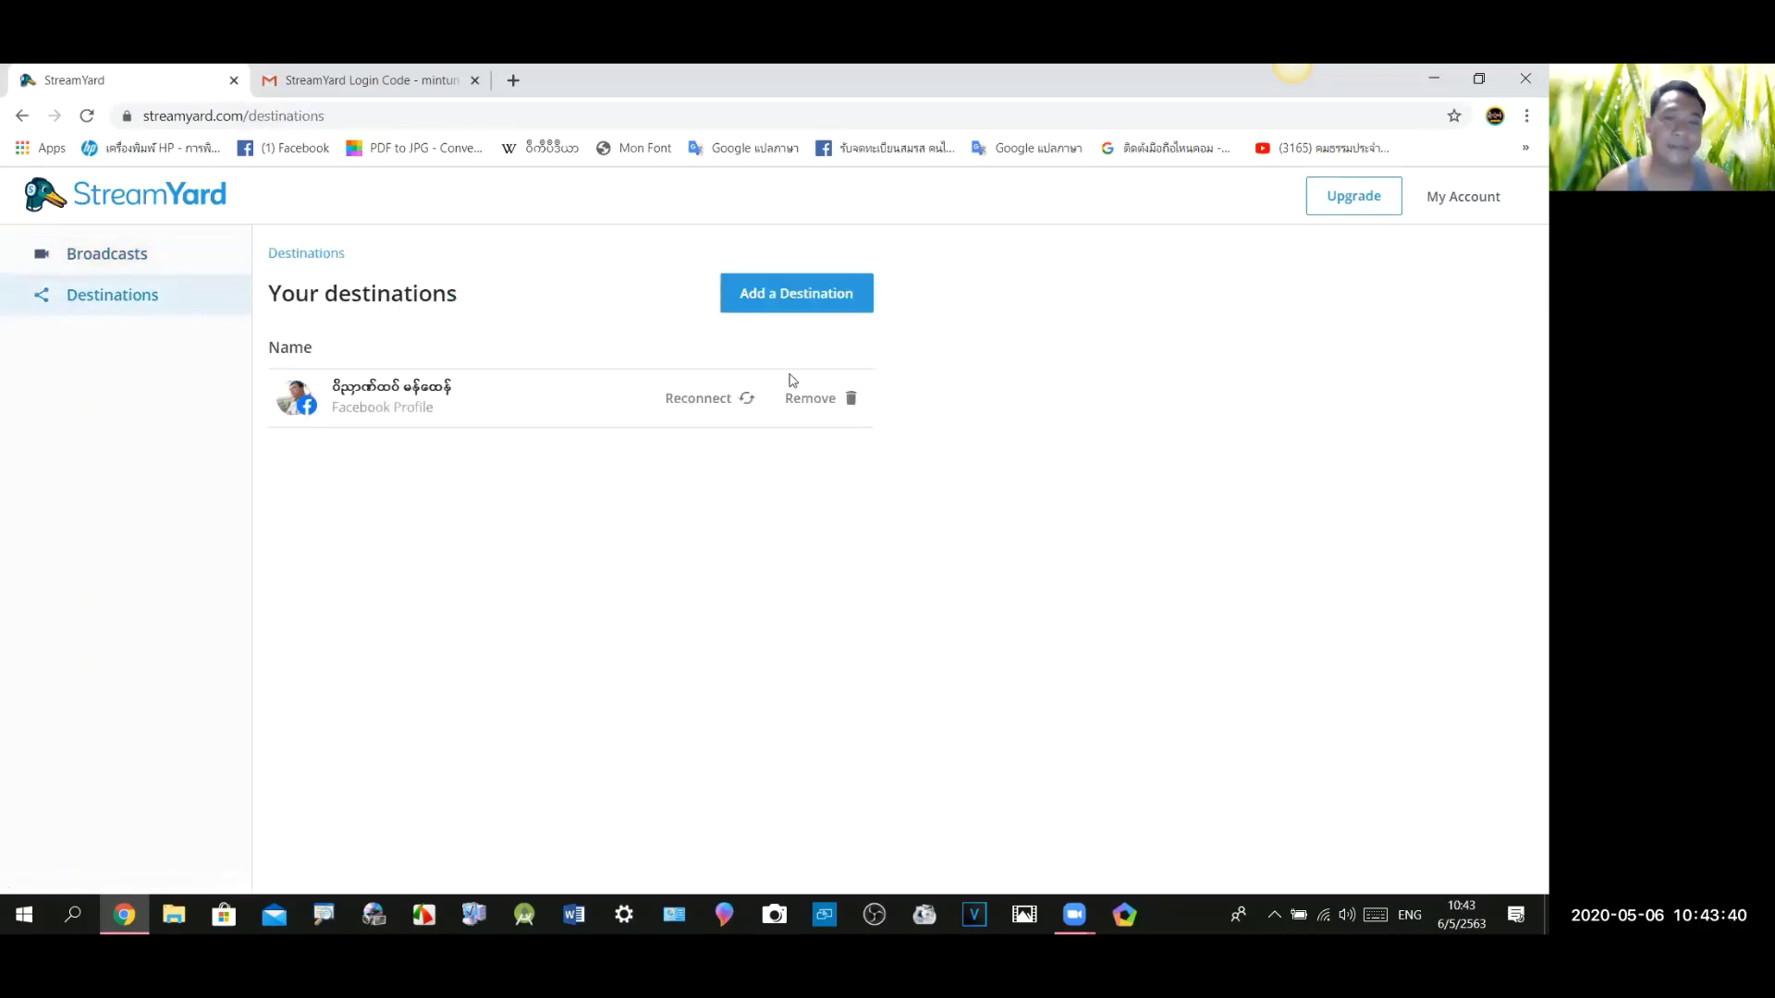
pyautogui.click(848, 399)
pyautogui.click(774, 652)
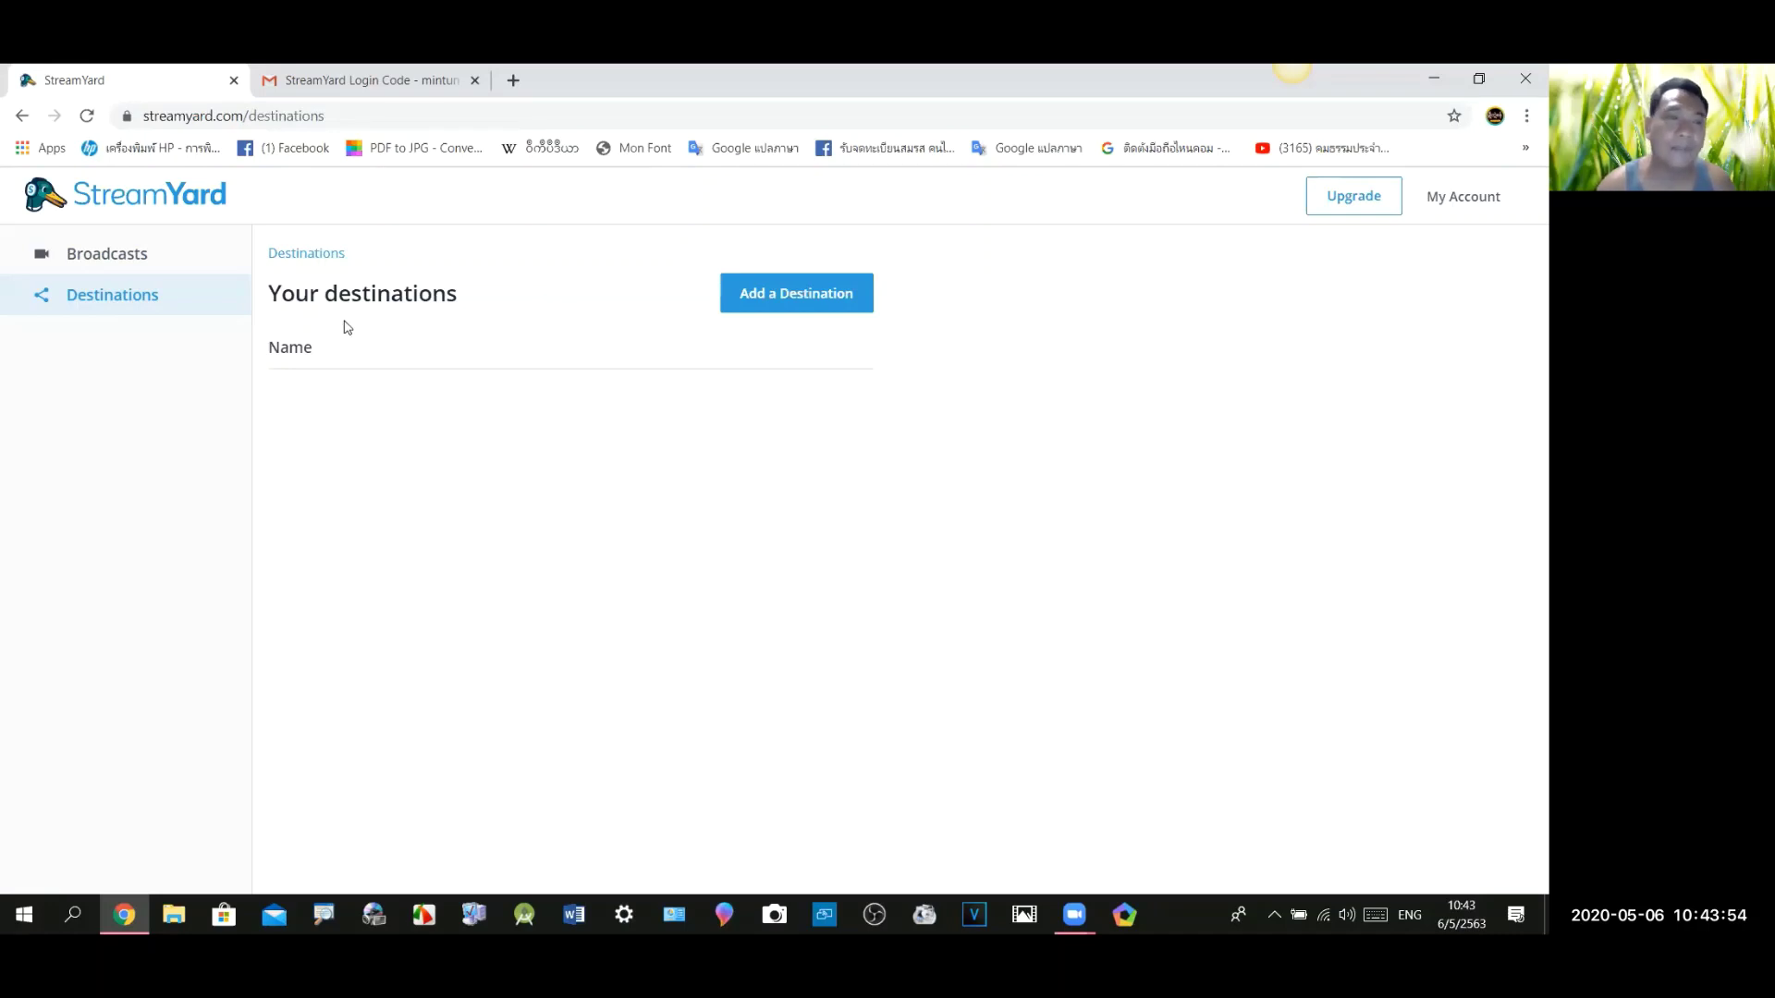
# Start creating a broadcast and connect a Facebook Profile as its destination
pyautogui.click(135, 269)
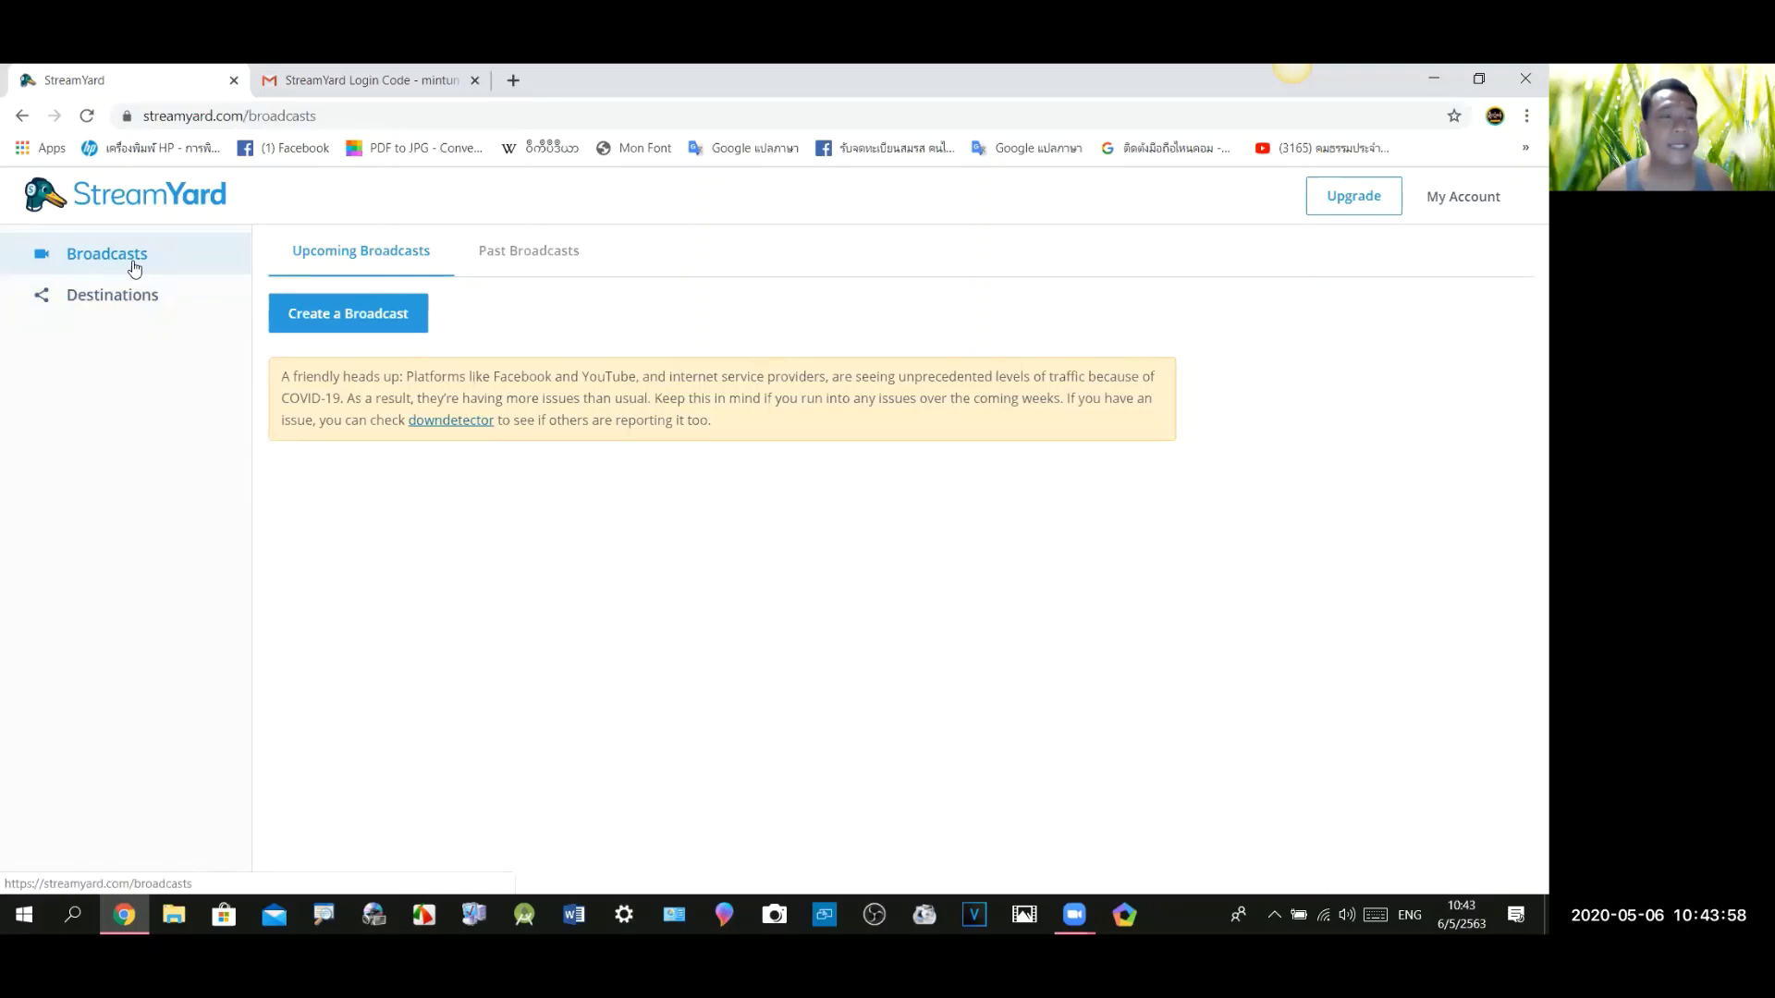
pyautogui.click(355, 312)
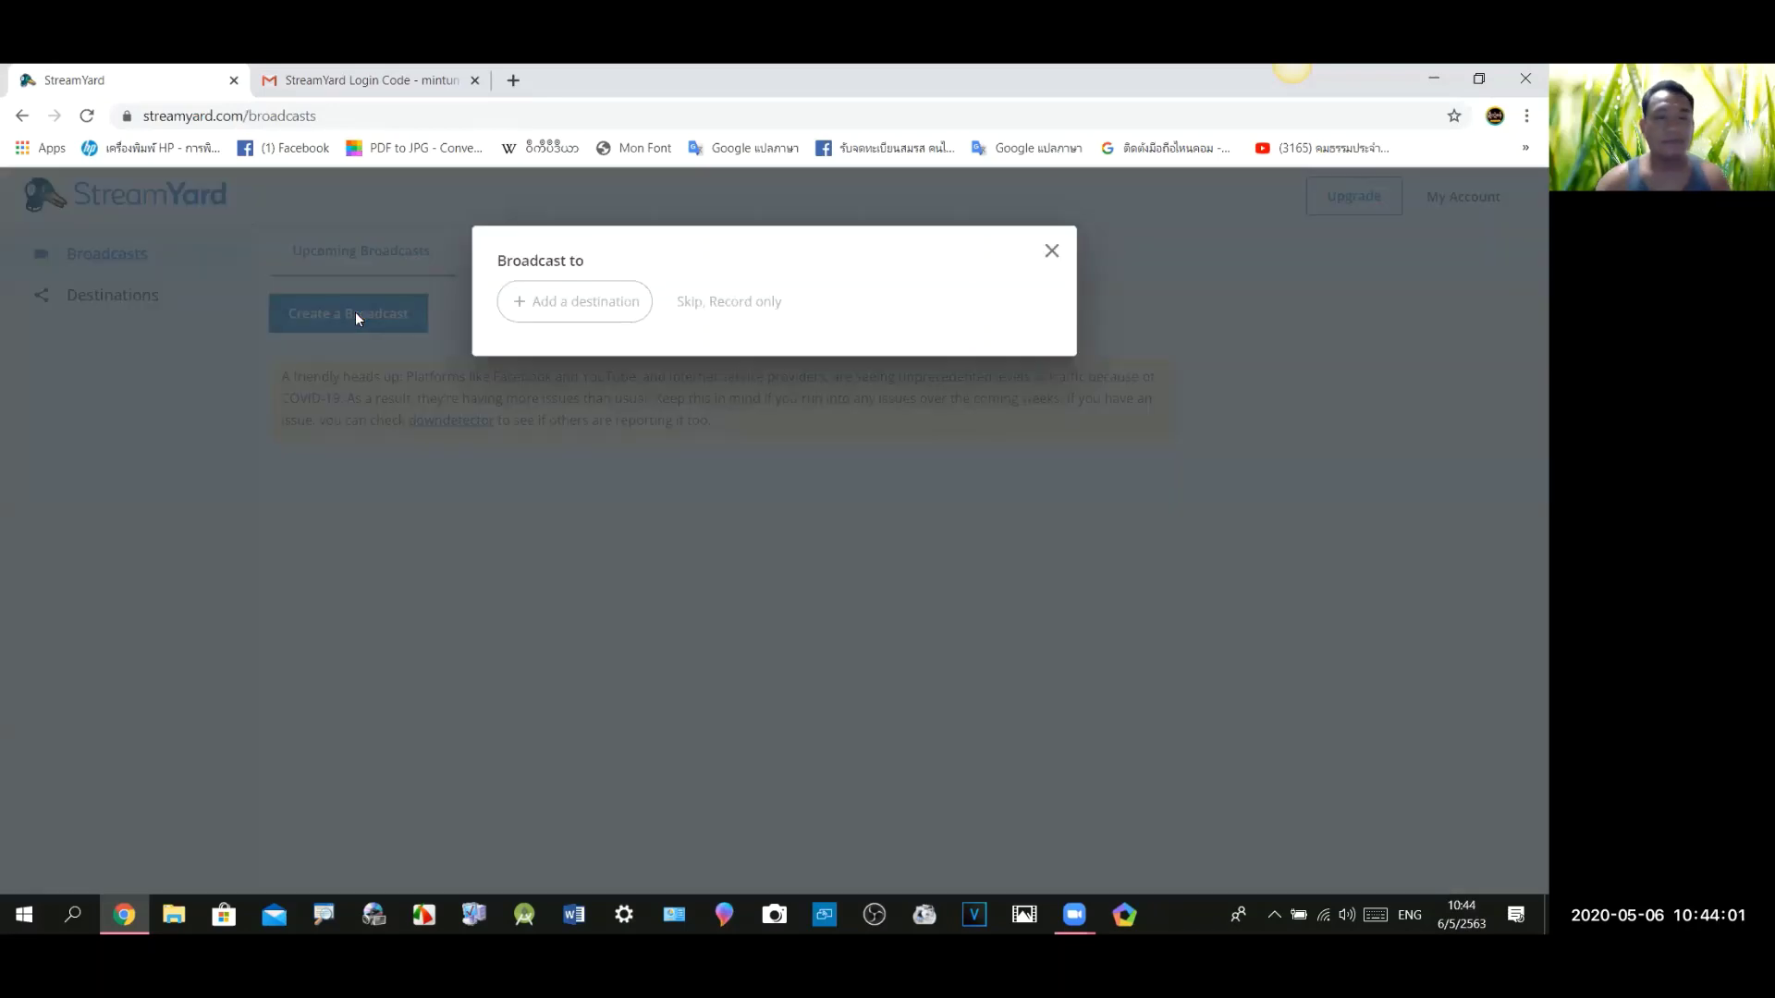
pyautogui.click(534, 305)
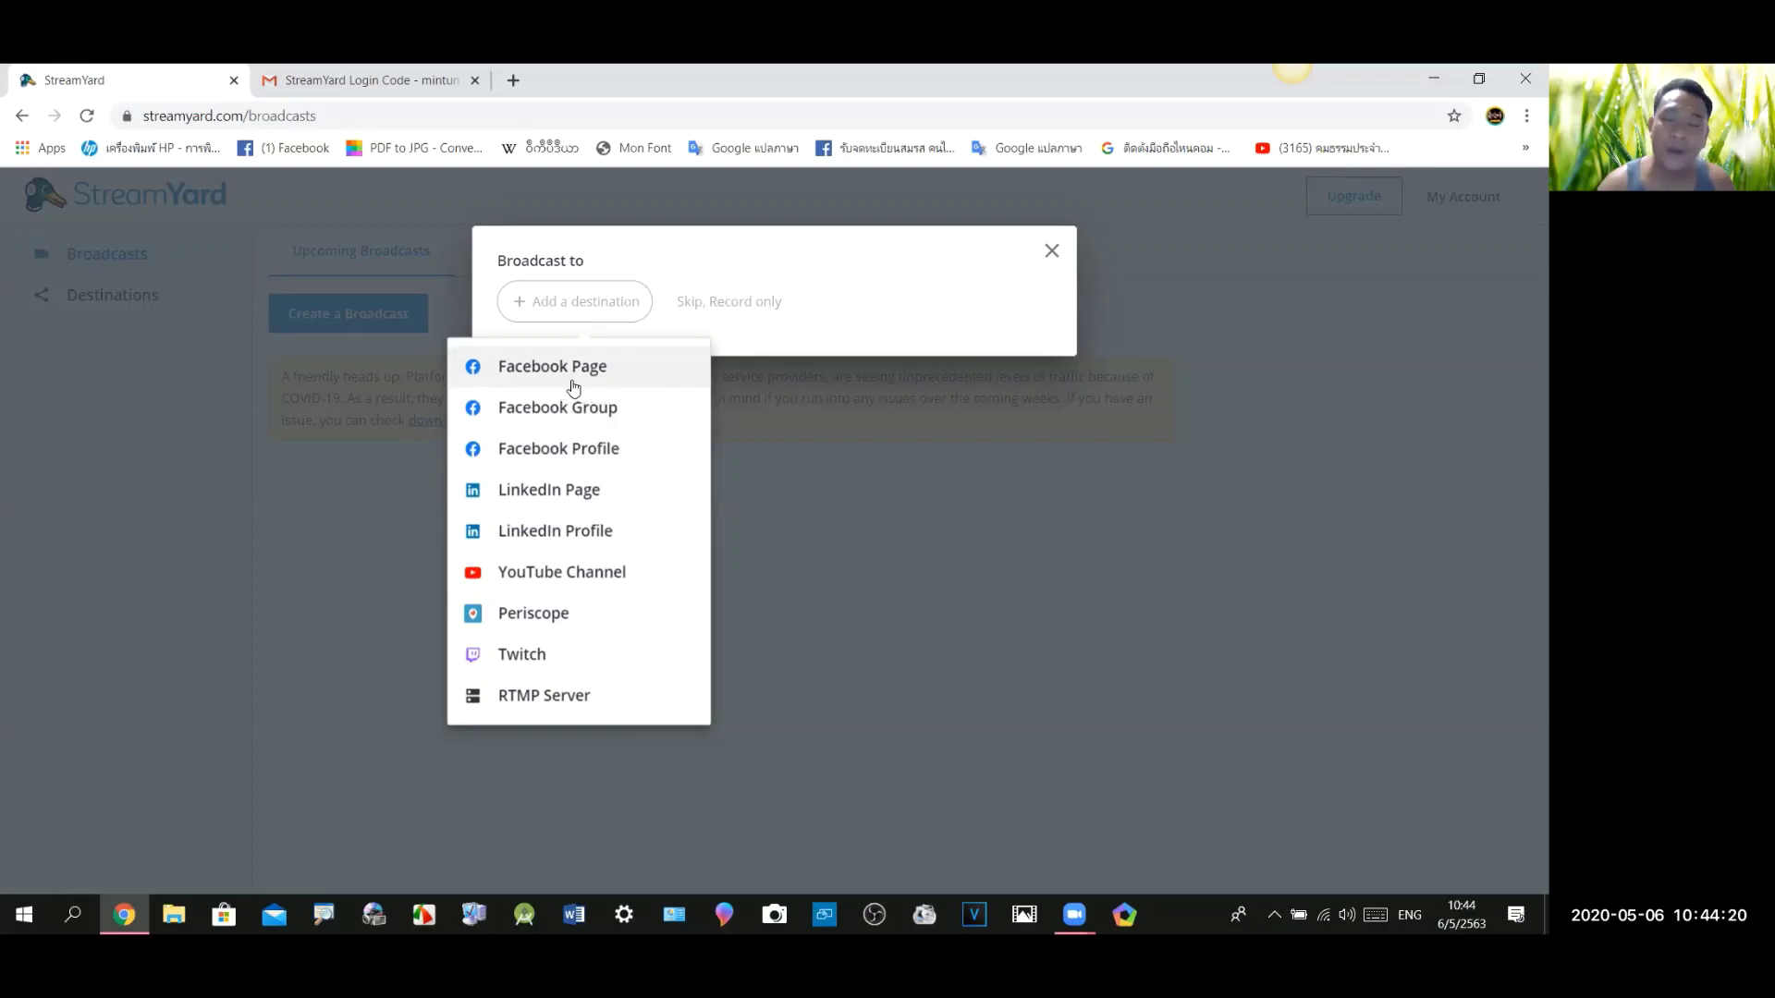
pyautogui.click(621, 462)
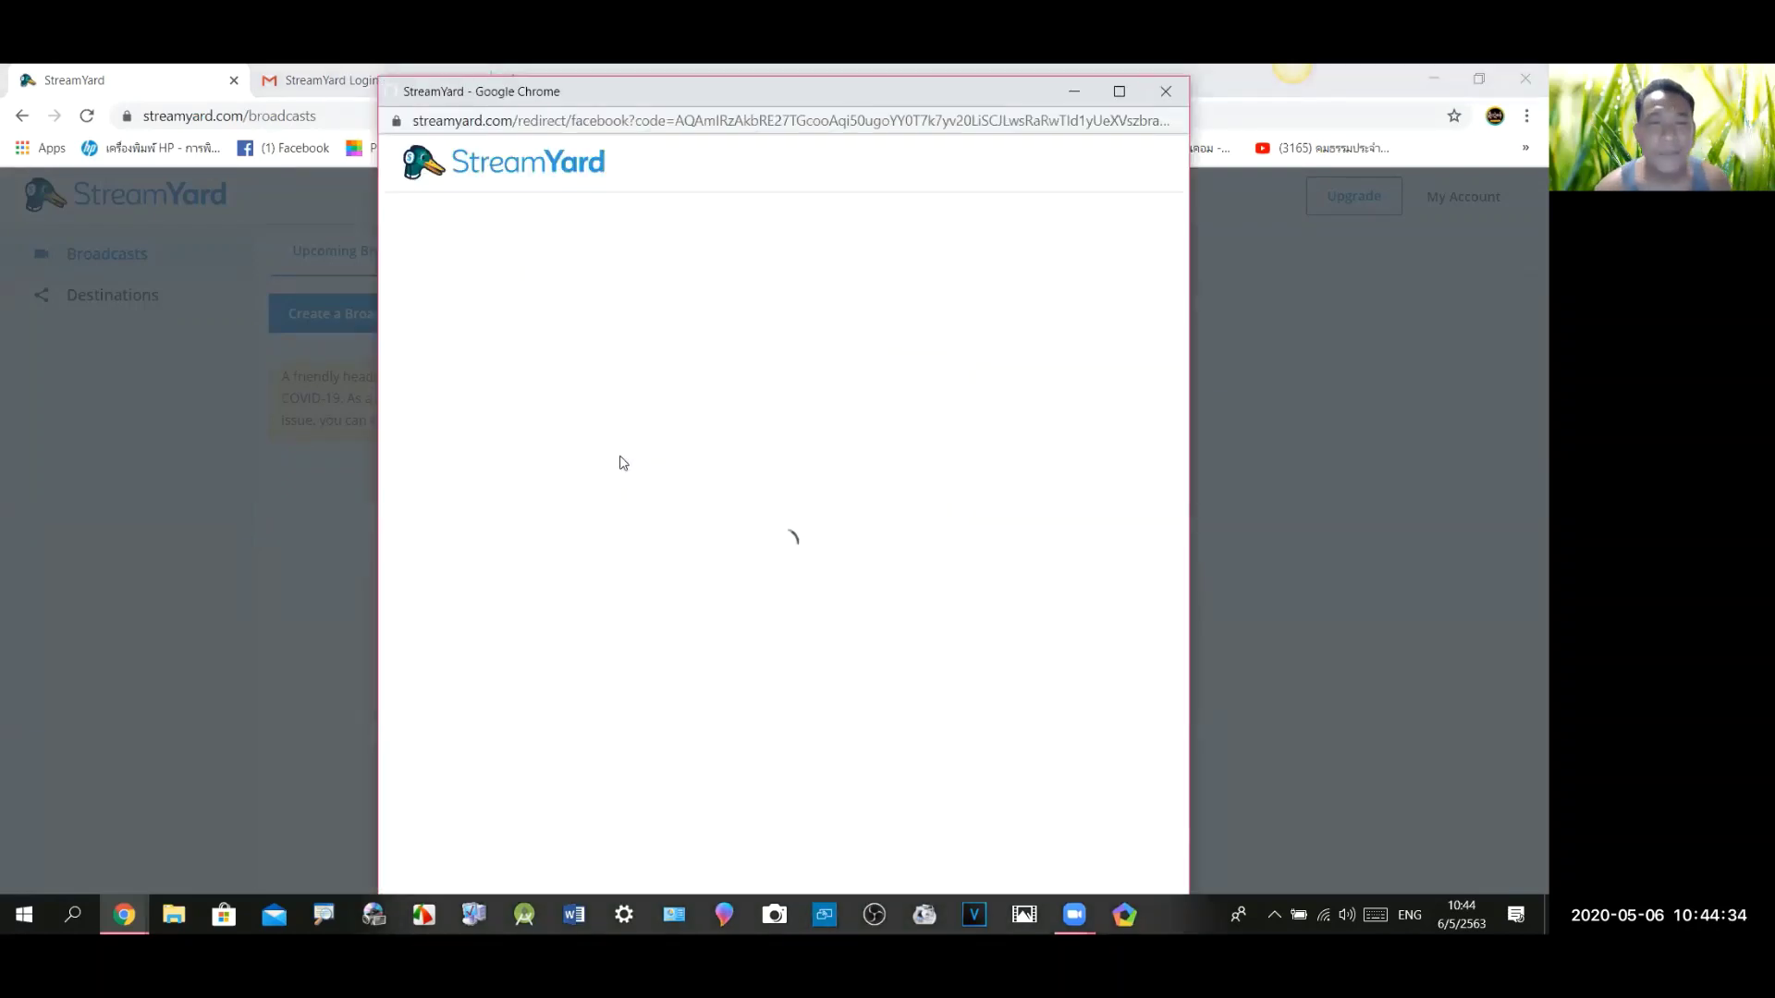
pyautogui.click(463, 355)
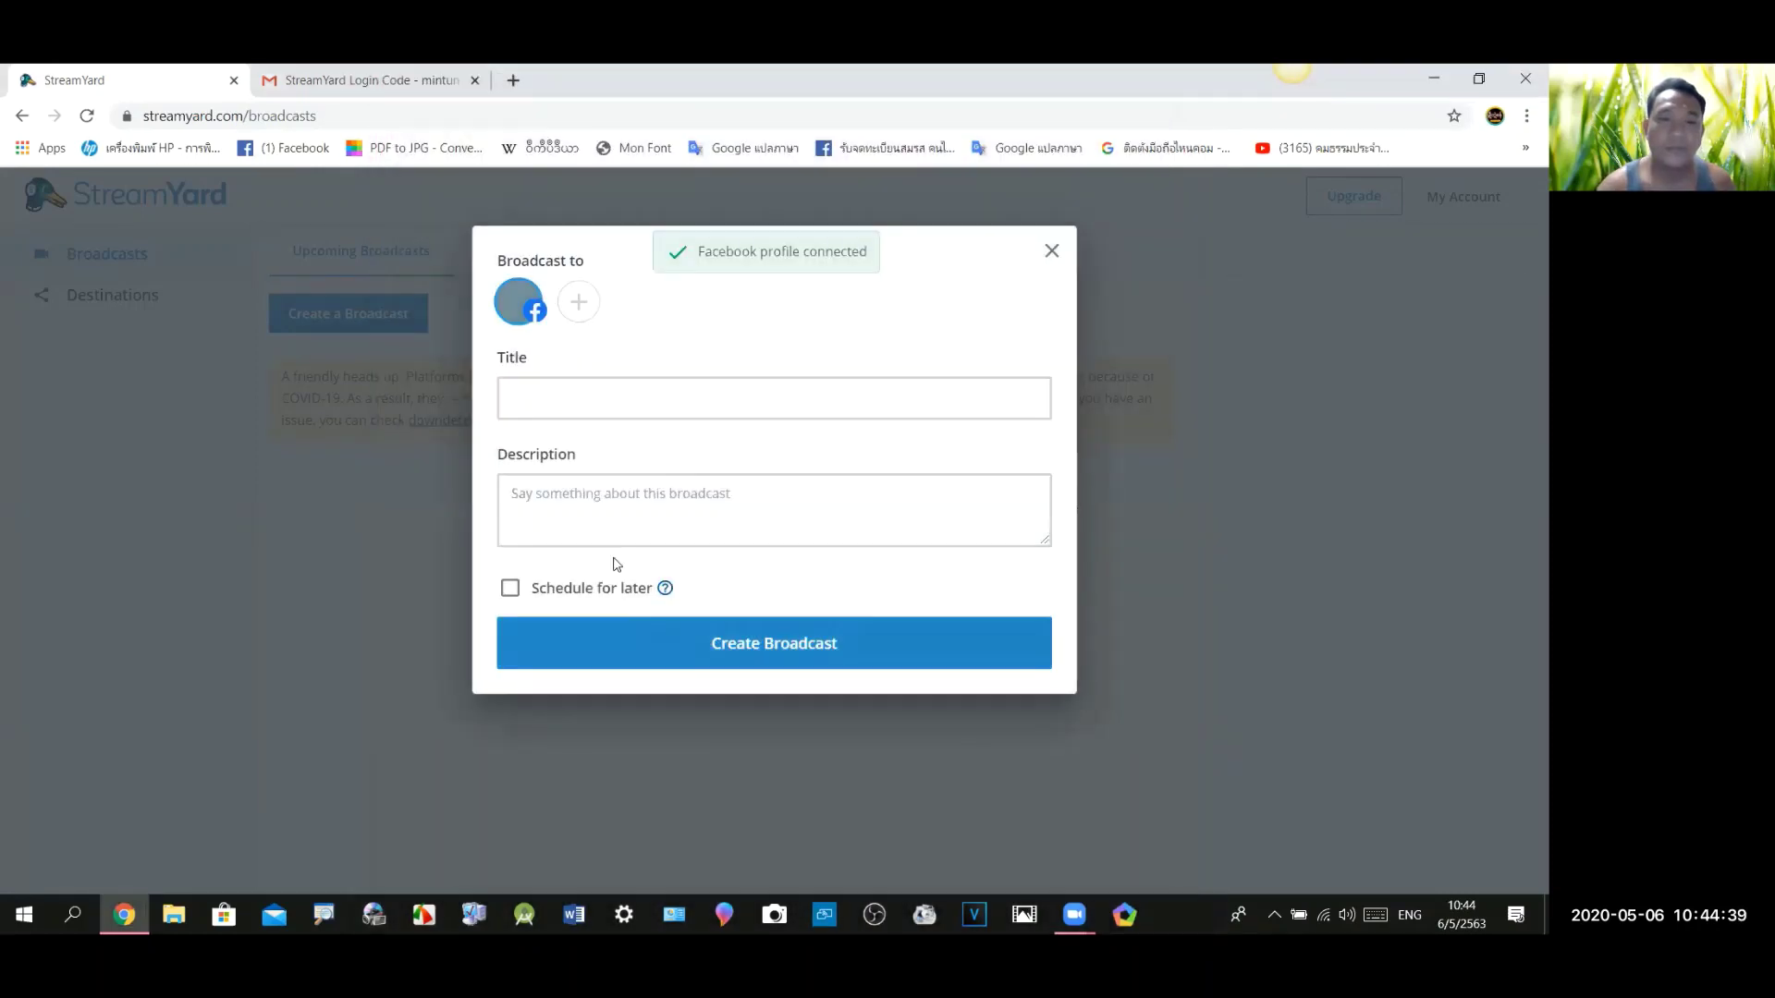
# Enter the broadcast title "သောင်လ်ကလးဗီုဂွံသုင်စောဲစကာ StreamYard"
pyautogui.click(621, 391)
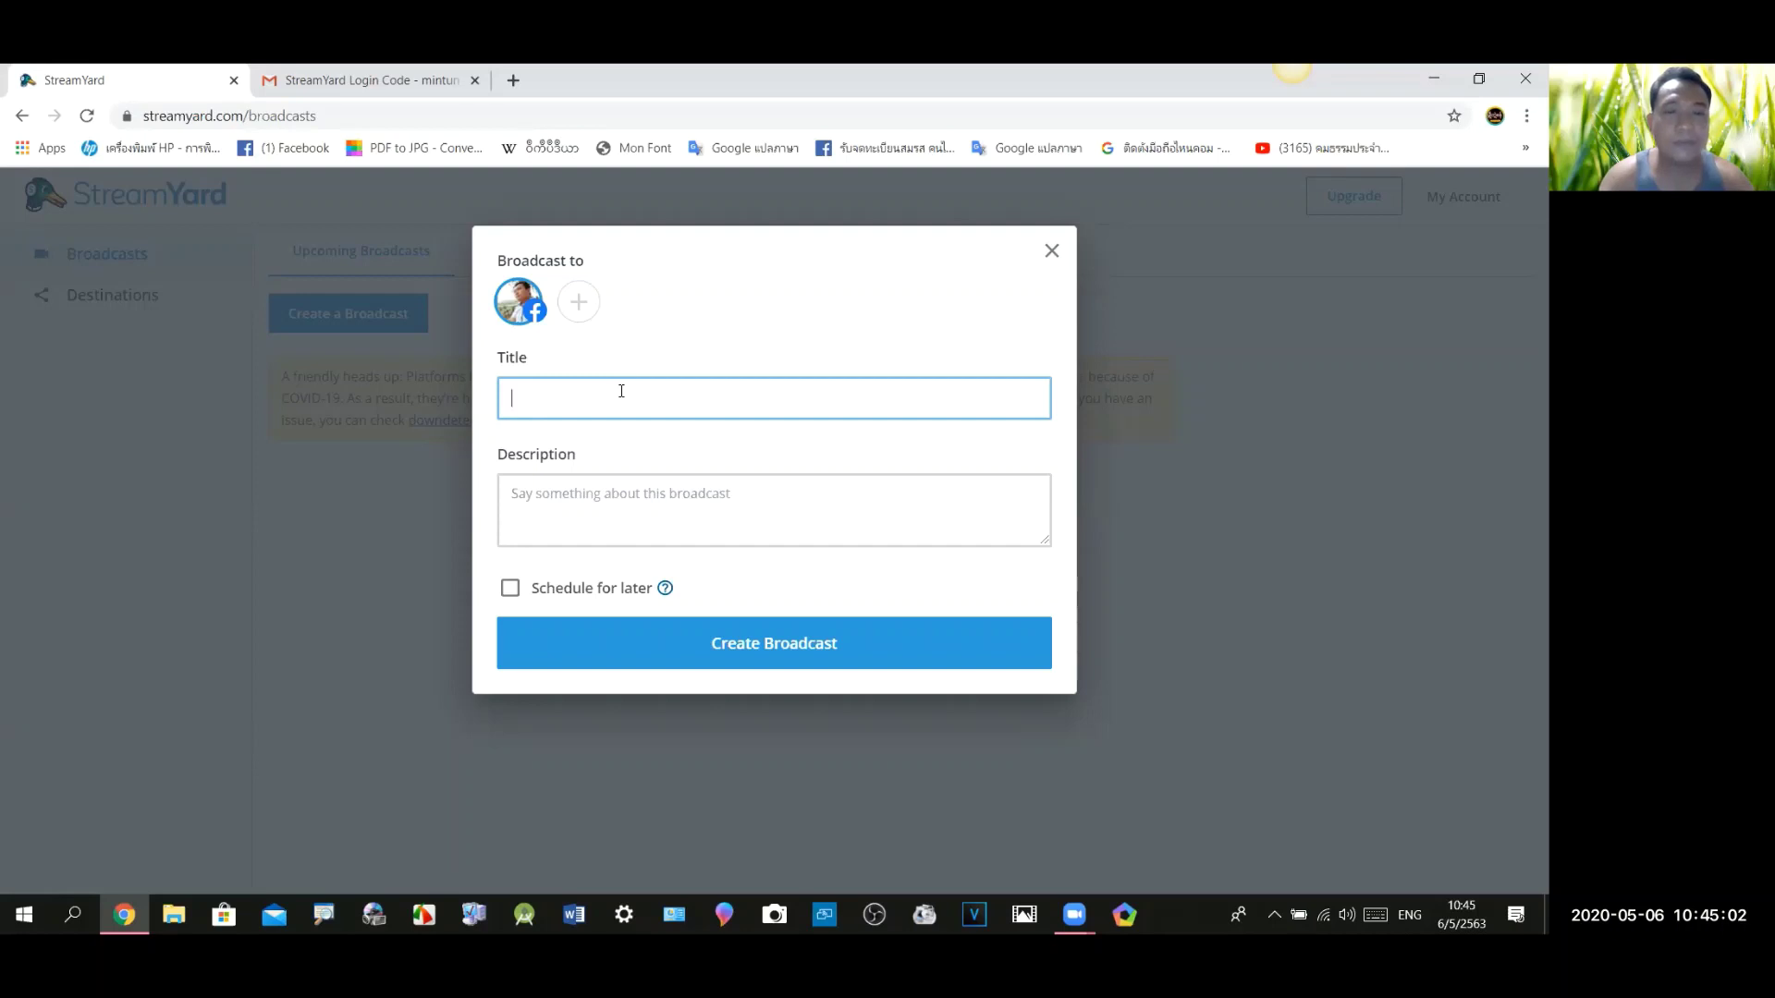
pyautogui.write('d')
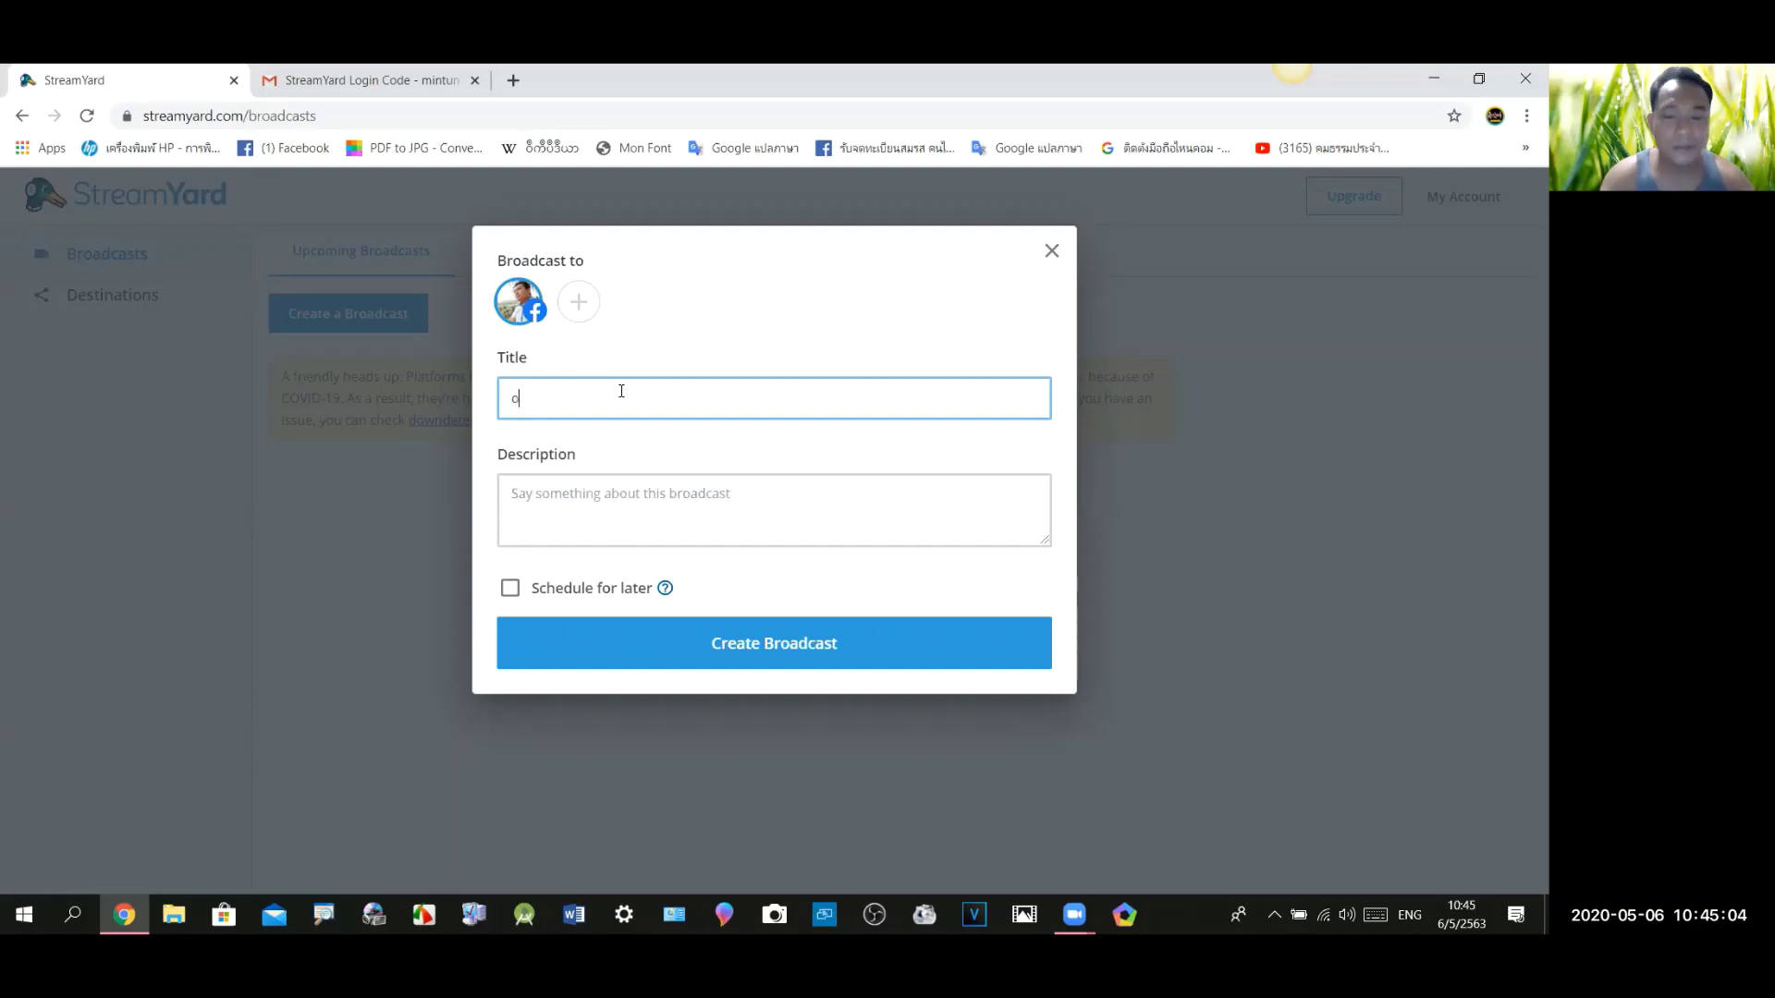
pyautogui.press('BackSpace')
pyautogui.press('`')
pyautogui.press('`')
pyautogui.write('ေသာ')
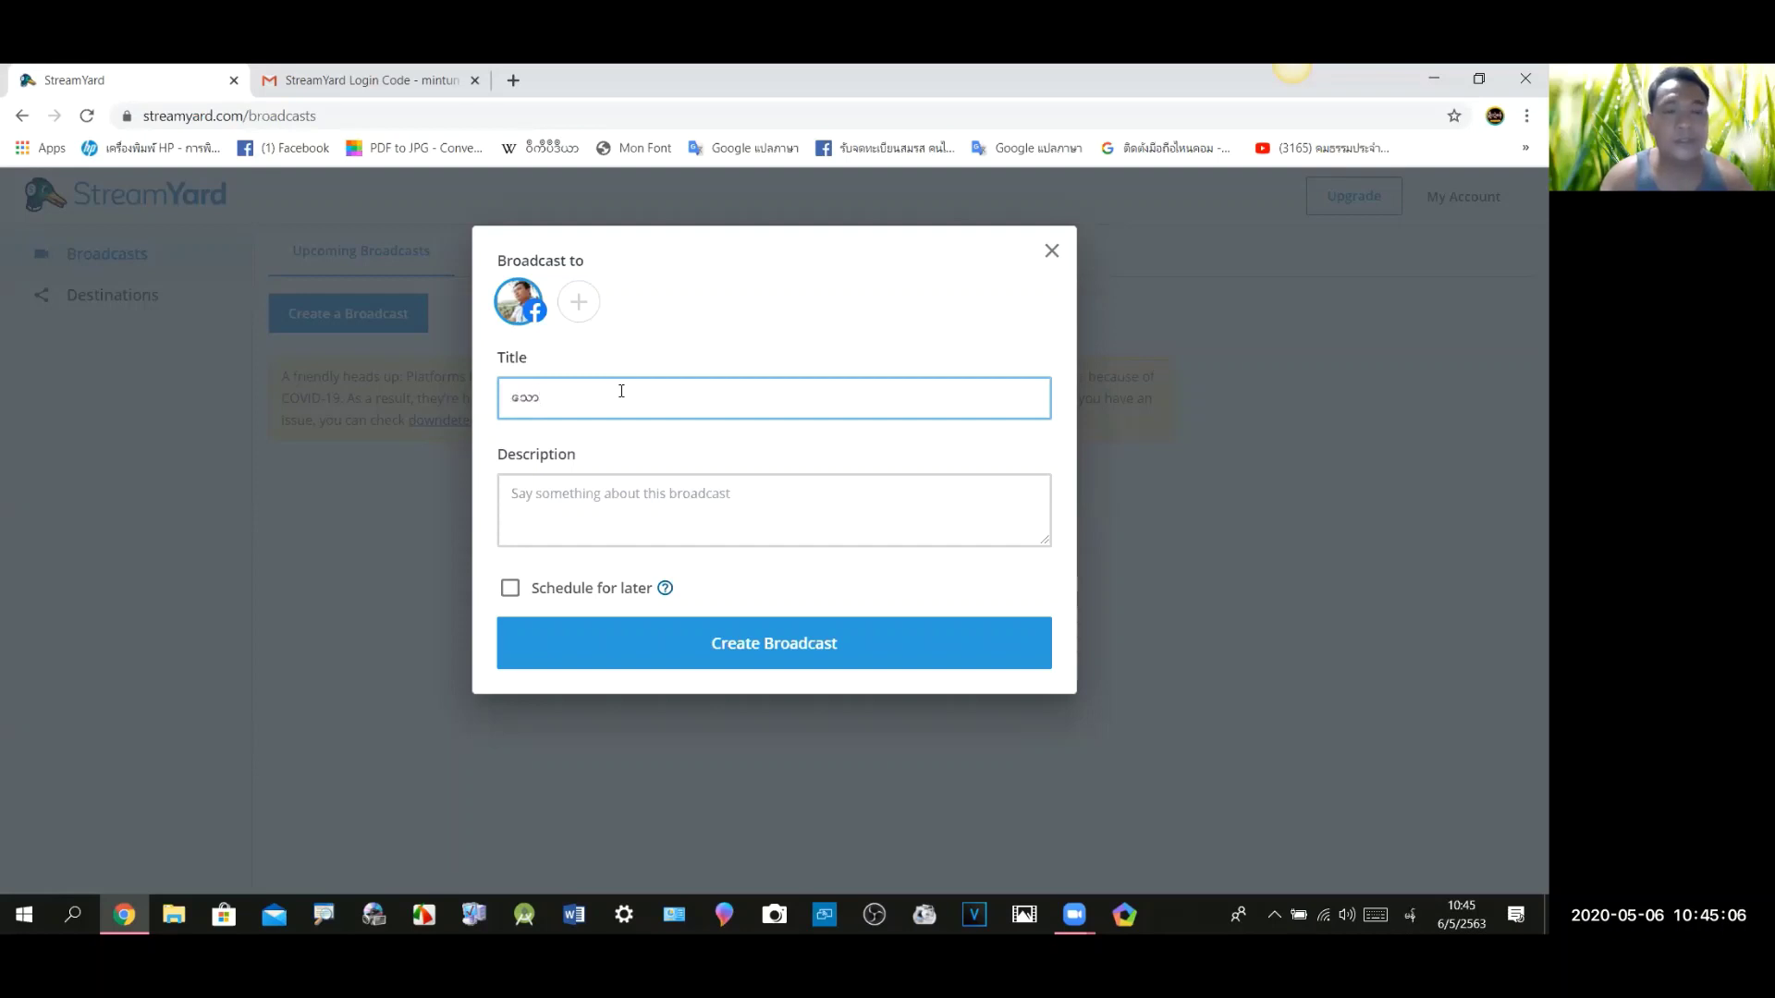
pyautogui.write('င်လိကထ')
pyautogui.write('ားေ')
pyautogui.press('BackSpace')
pyautogui.write('ဗိုဂ်')
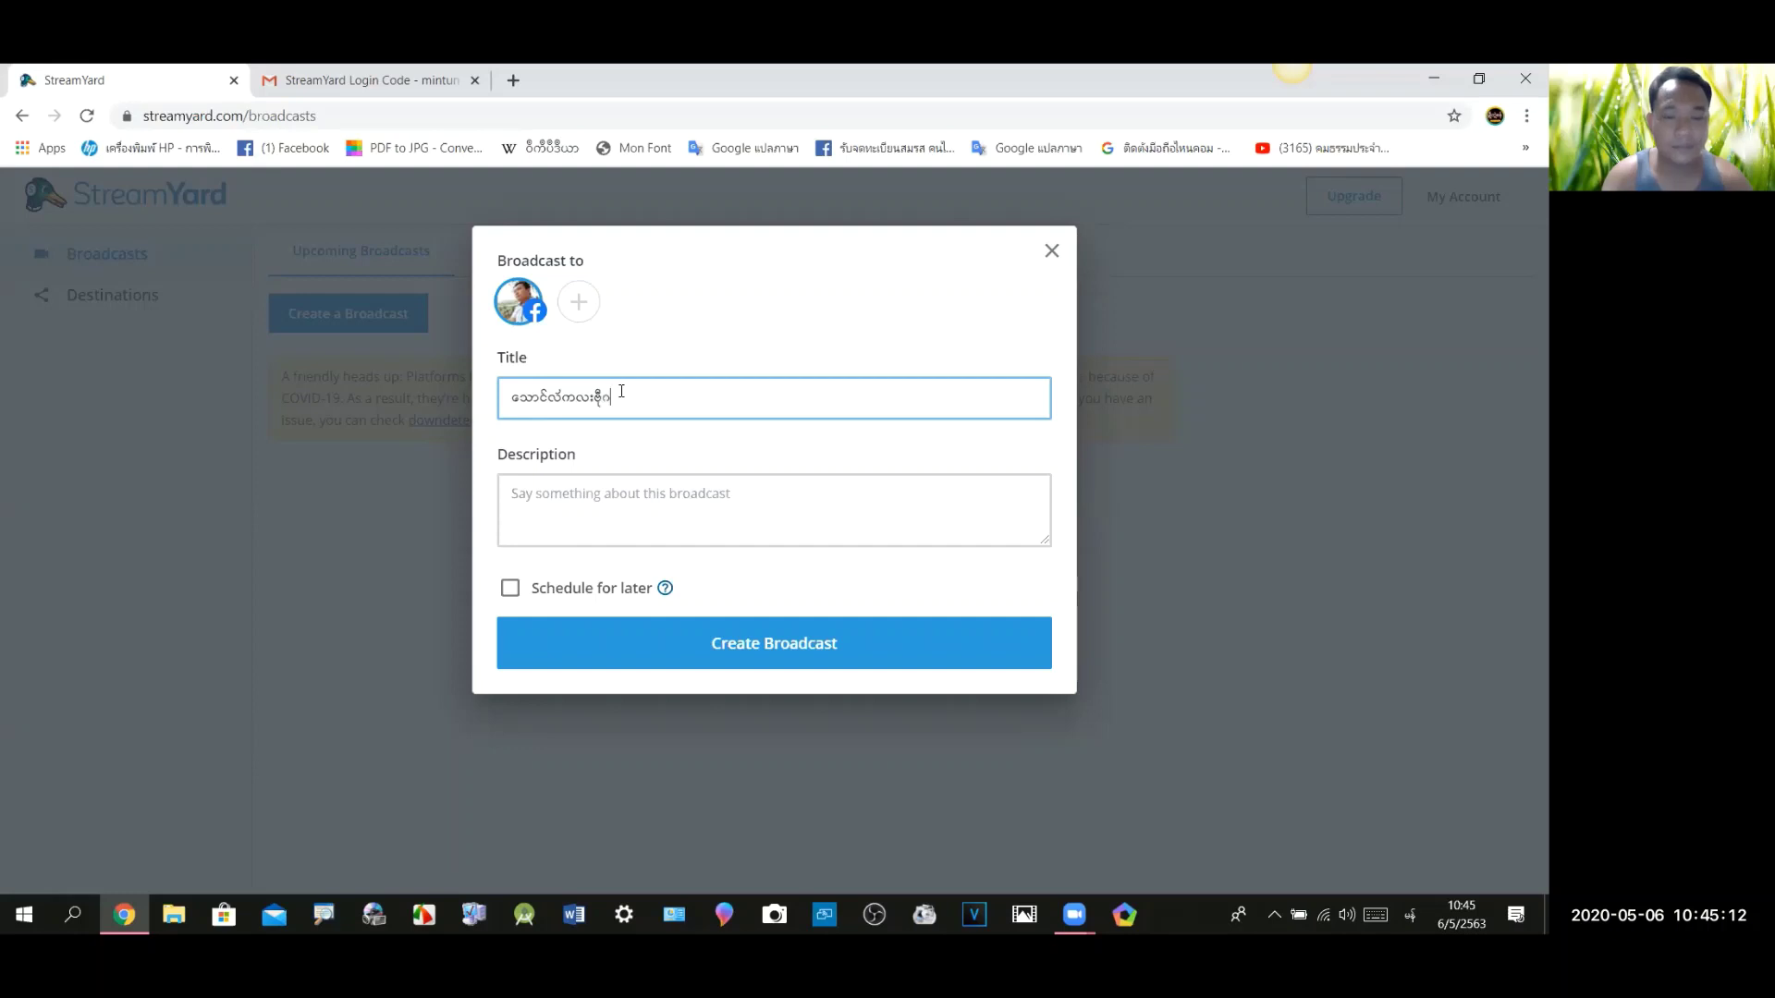
pyautogui.write('ဂွုင်စော်စကာ')
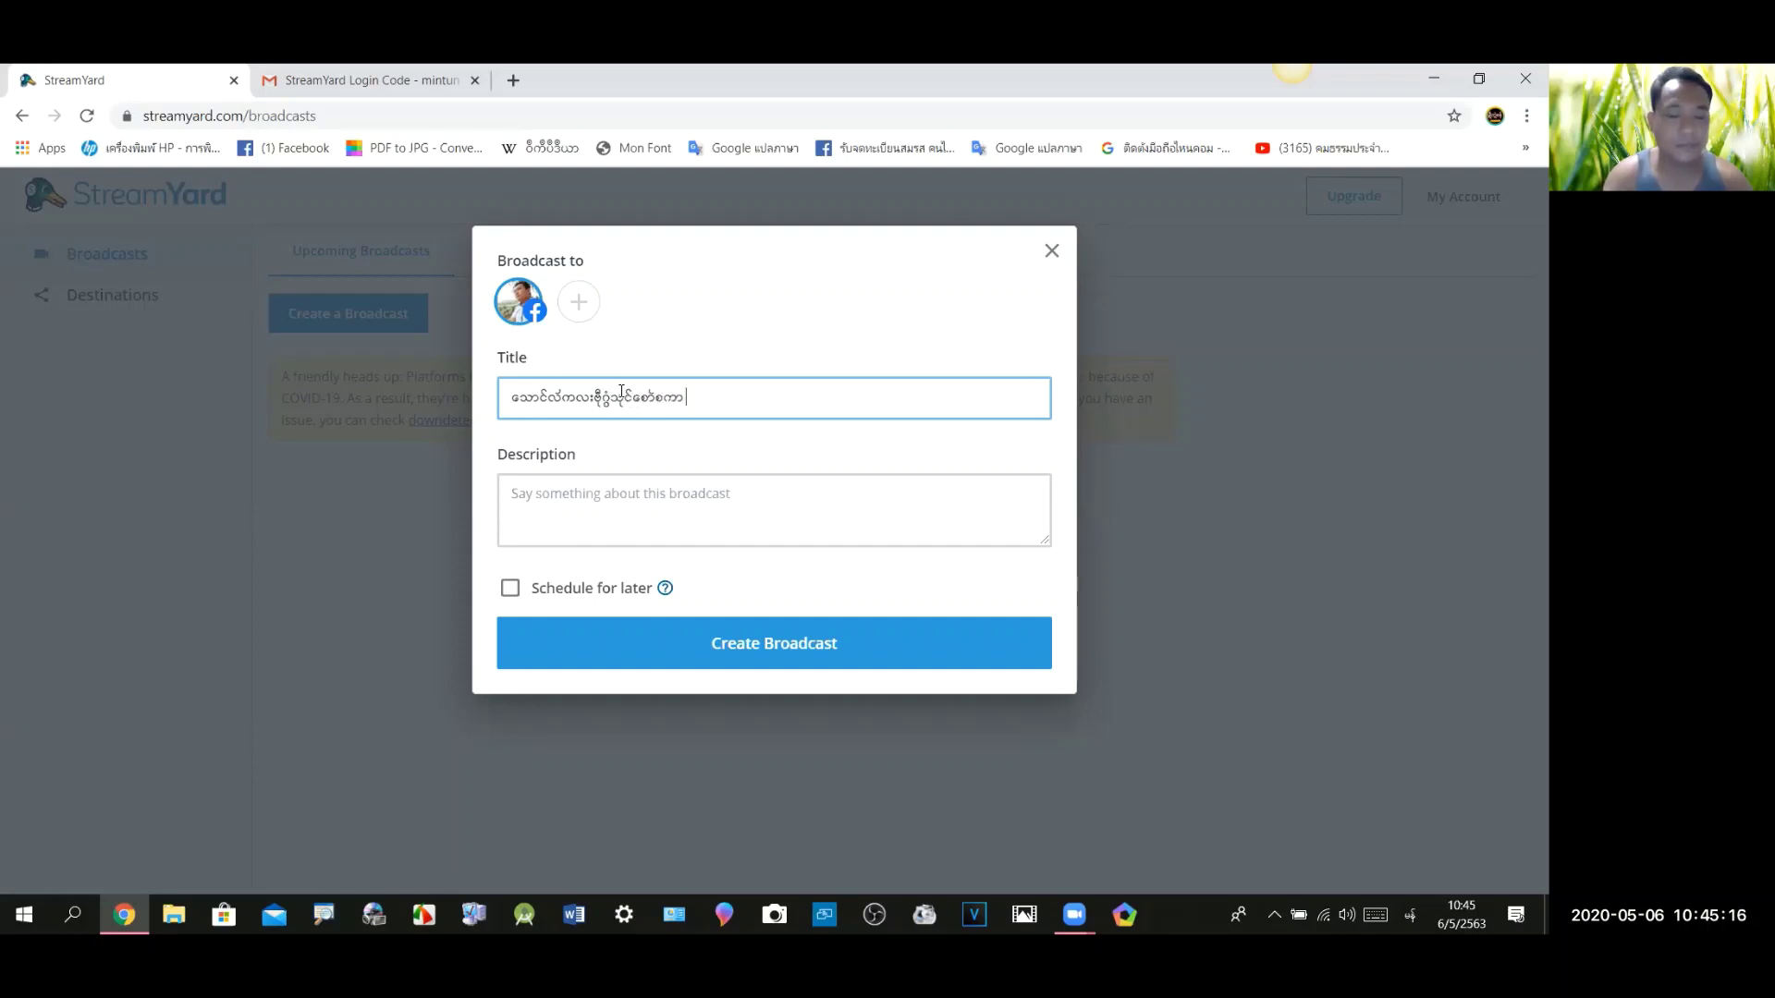
pyautogui.hotkey('alt', 'shift')
pyautogui.write('ดี')
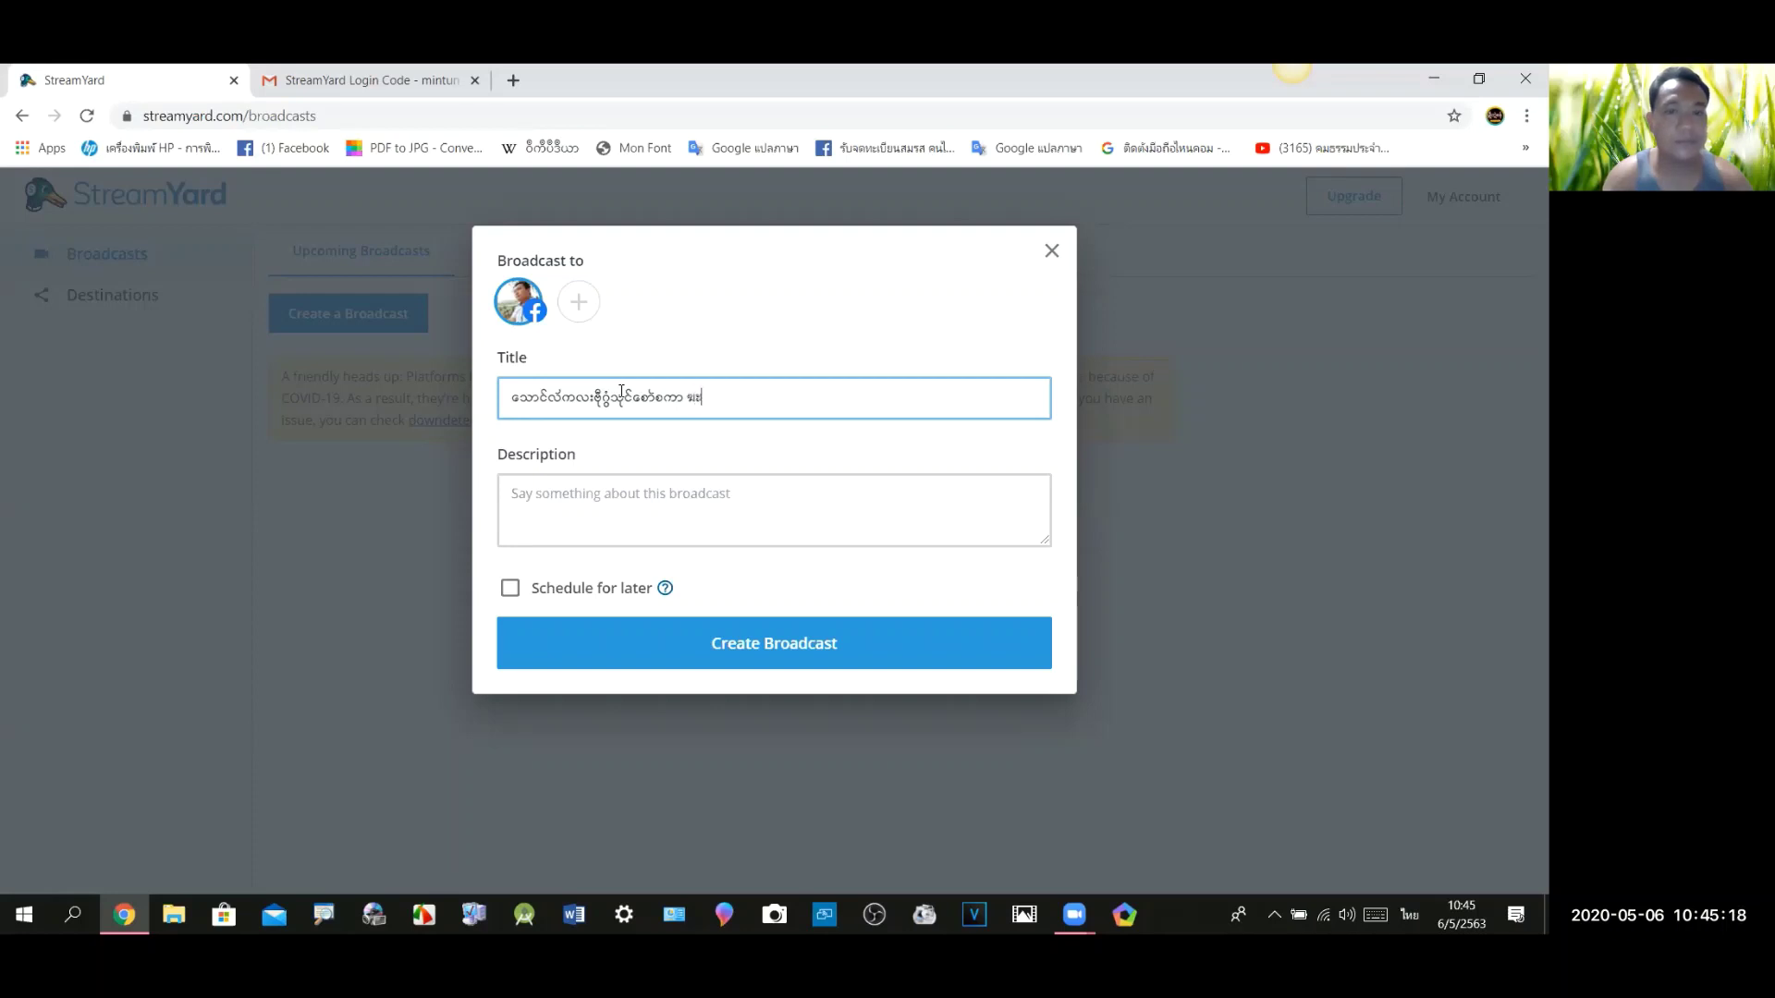
pyautogui.press('BackSpace')
pyautogui.press('BackSpace')
pyautogui.hotkey('alt', 'shift')
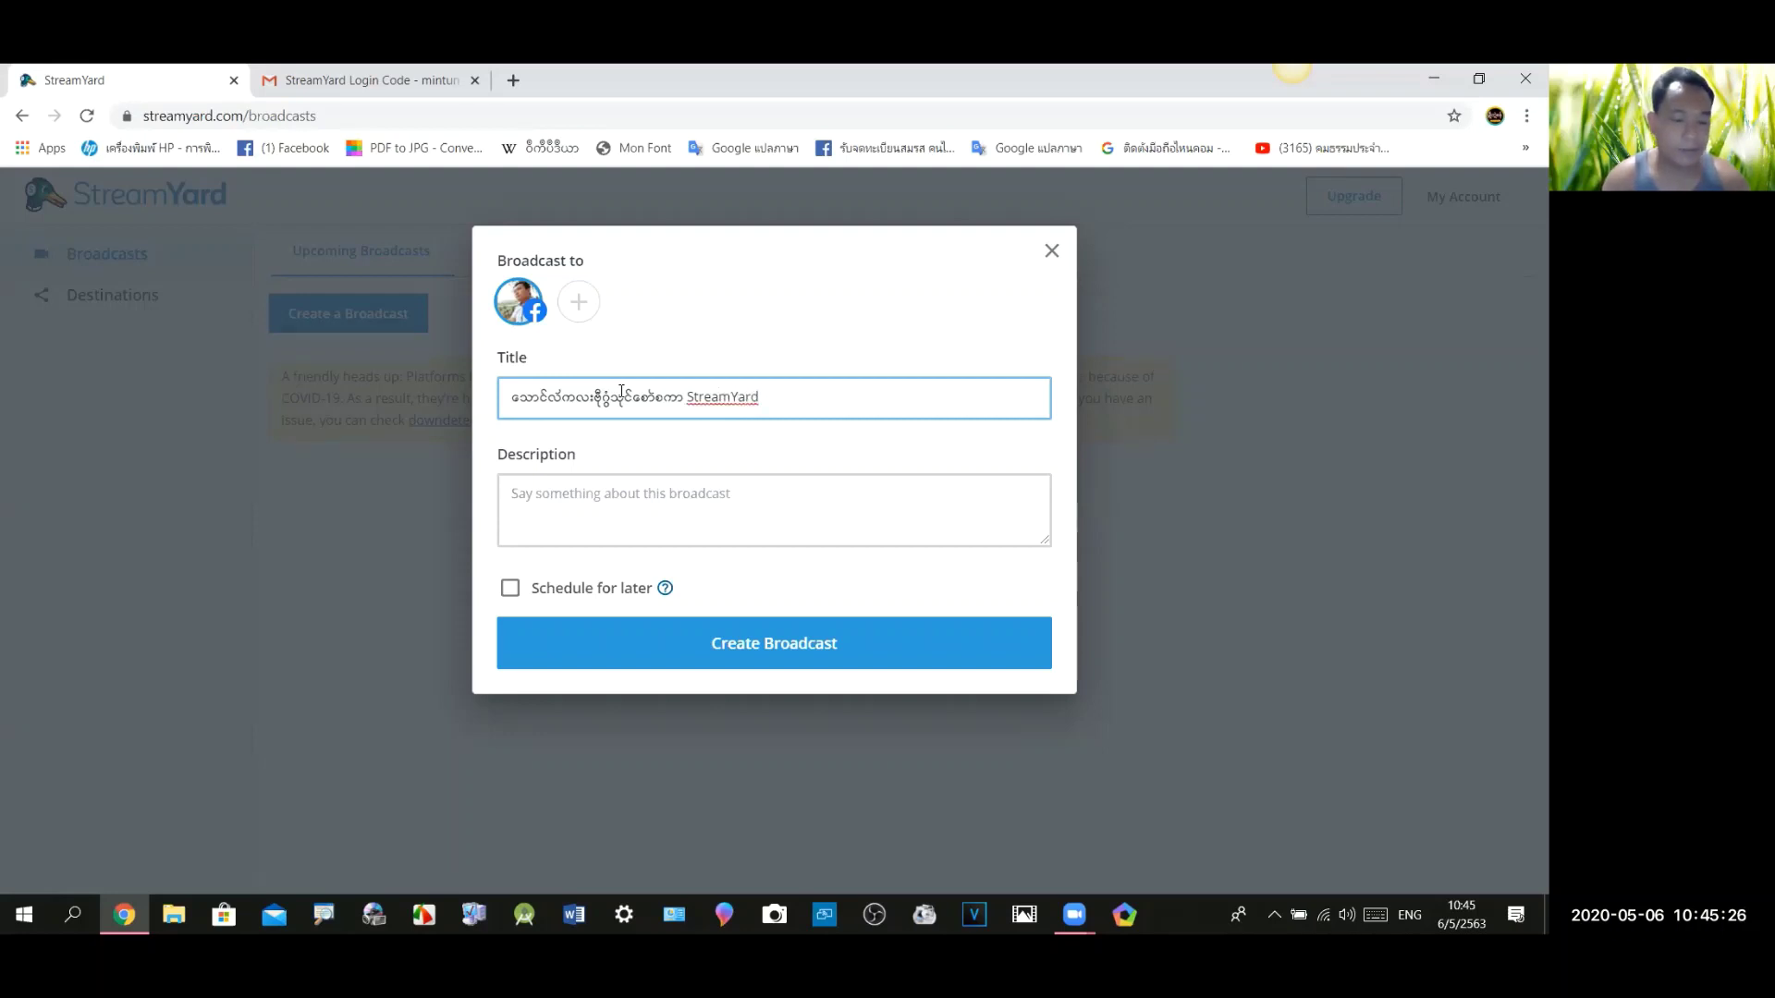
pyautogui.tripleClick(621, 392)
pyautogui.click(690, 502)
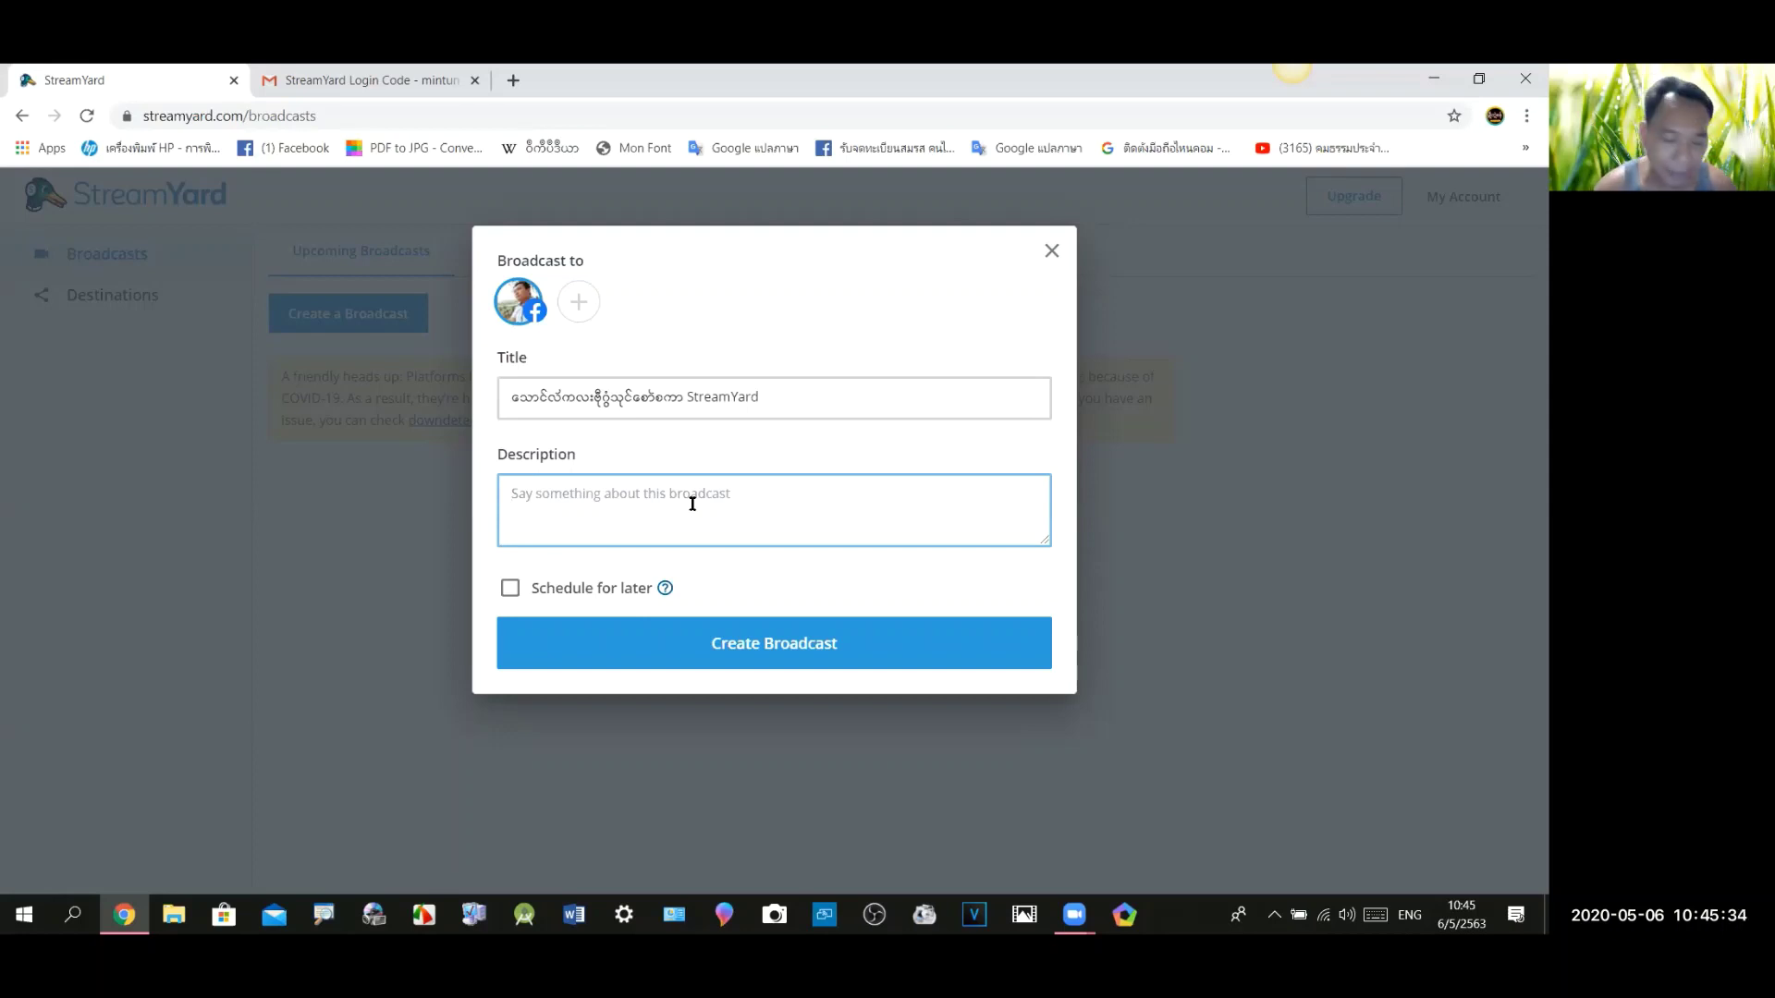
pyautogui.write('သောင်လ်ကလးဇိုဝ္ဂသုင်စော်စကာ StreamYard')
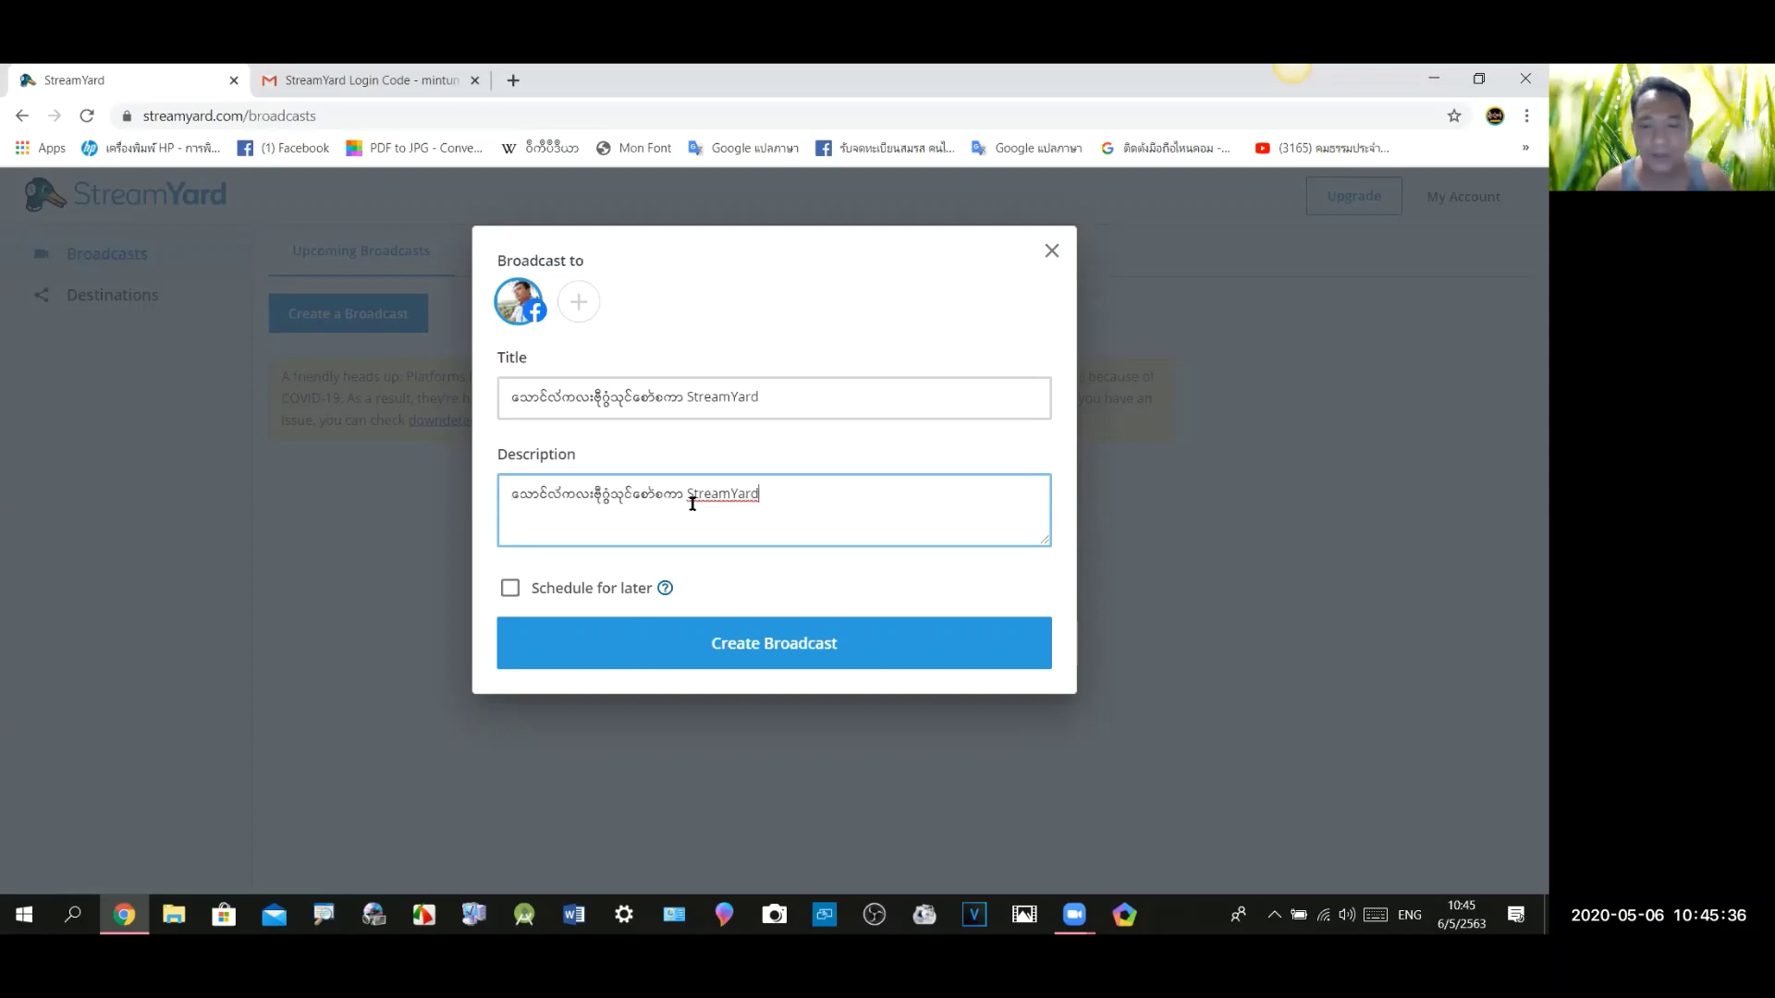
pyautogui.hotkey('ctrl', 'a')
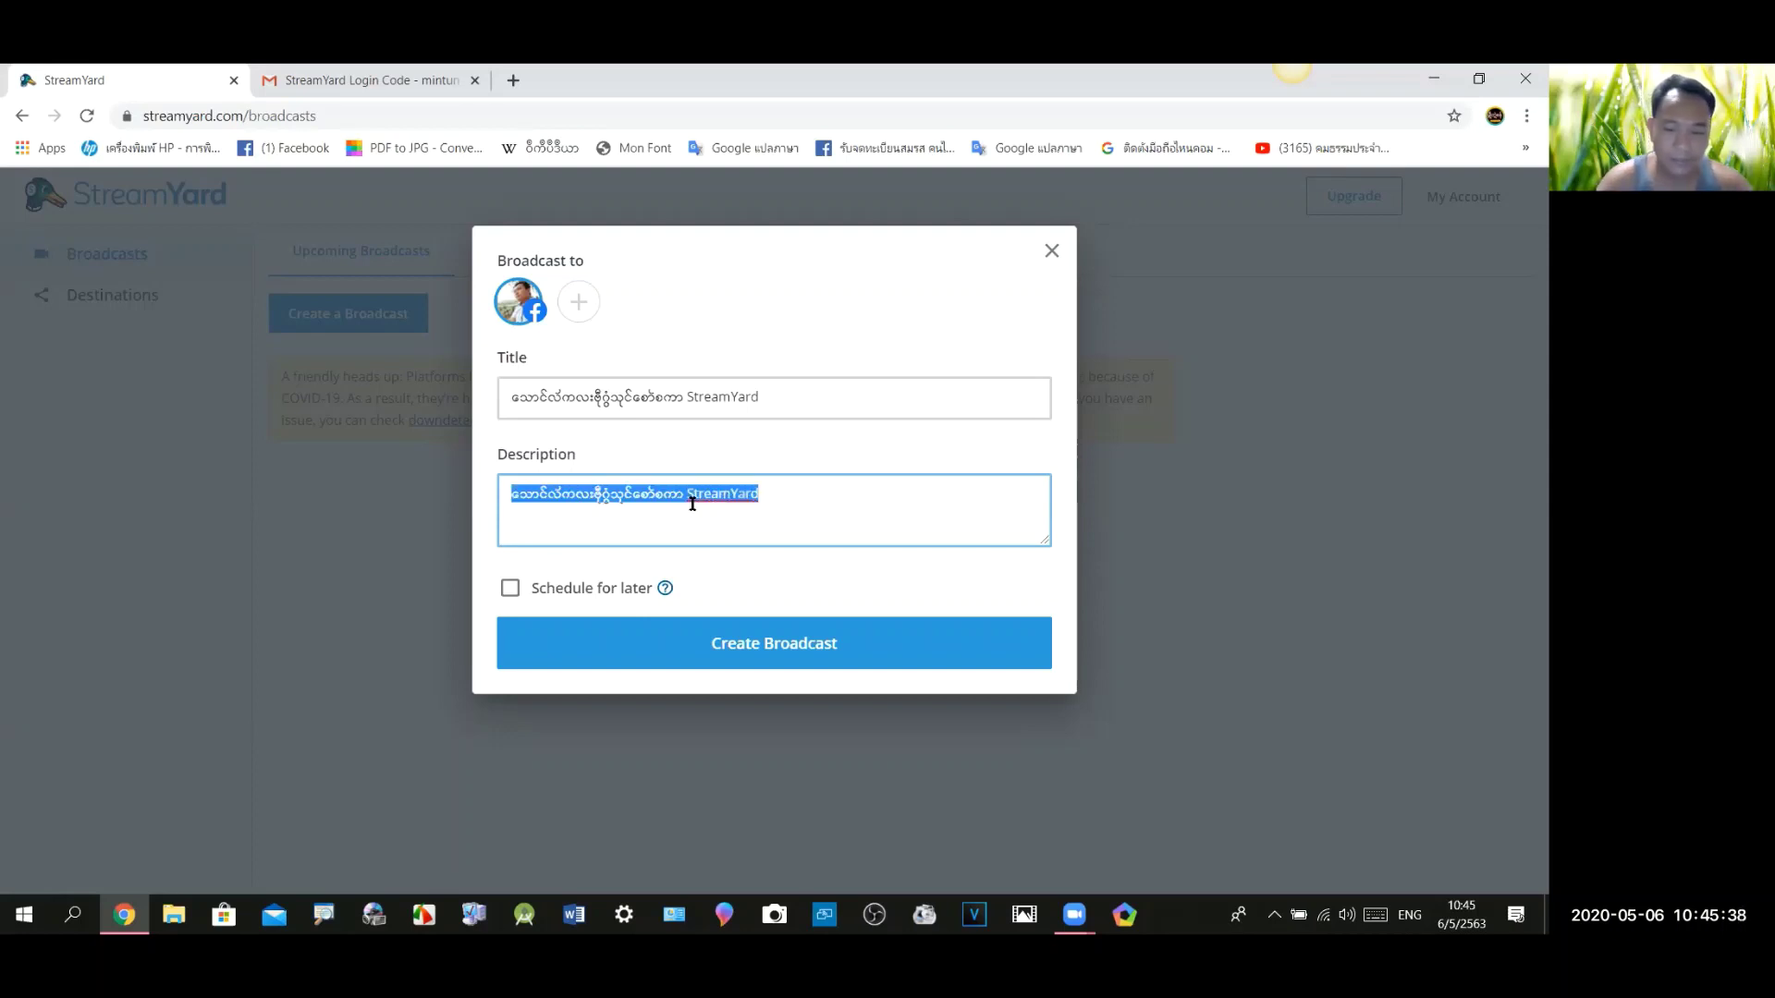
pyautogui.press('BackSpace')
pyautogui.write('Kk')
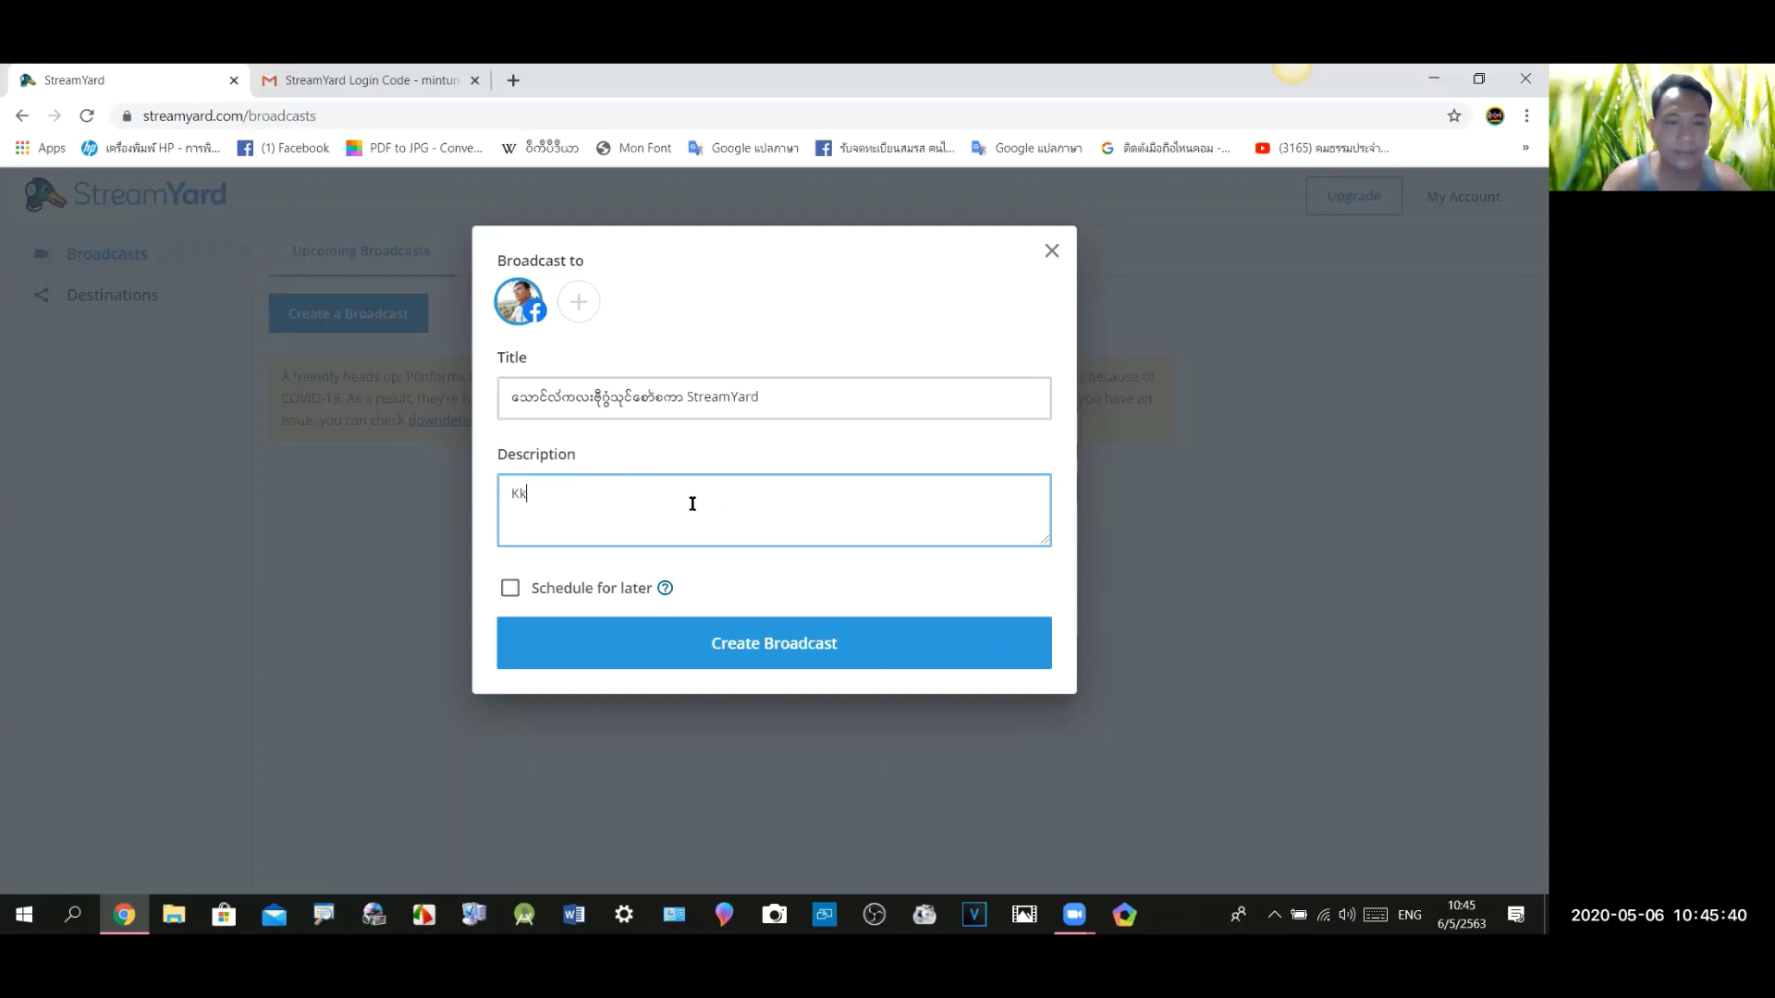
pyautogui.press('BackSpace')
pyautogui.press('BackSpace')
# Enter the broadcast description "မုက်လိက်ပါ်ပရအ်ဗဟုသုတ-ဒုင်တၠုင်ရအ်"
pyautogui.hotkey('alt', 'shift')
pyautogui.write('ဒါ')
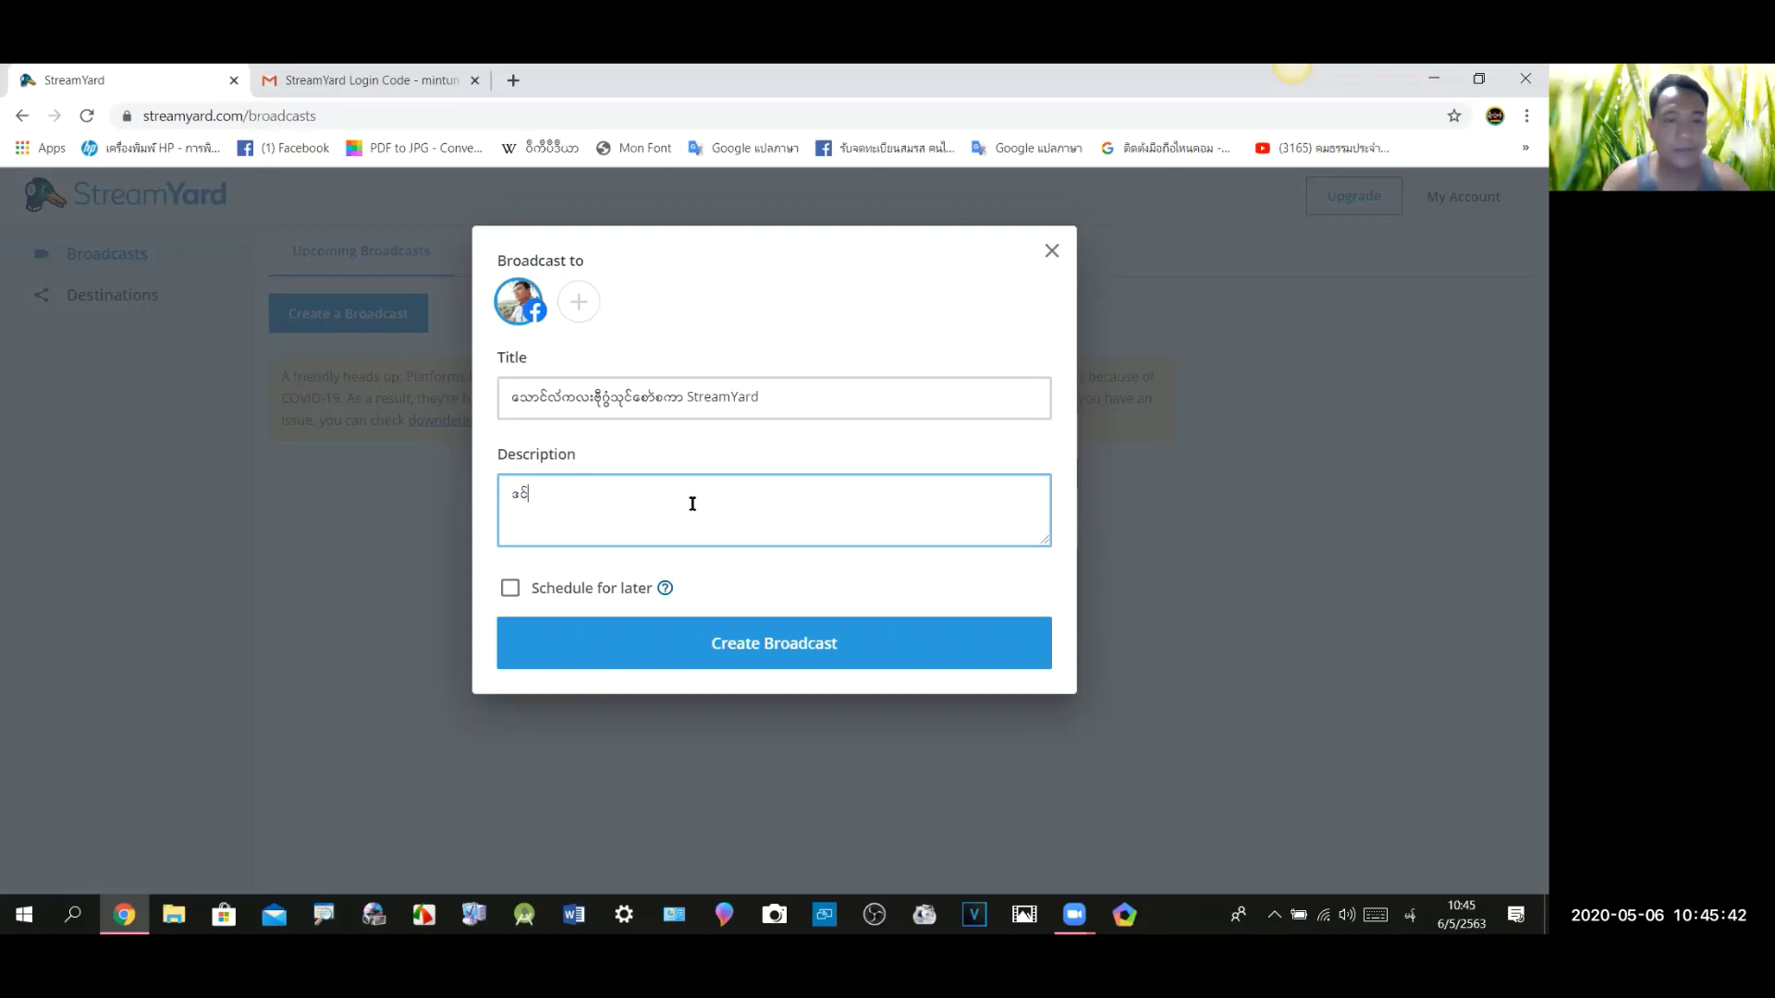
pyautogui.press('BackSpace')
pyautogui.press('BackSpace')
pyautogui.write('ေ')
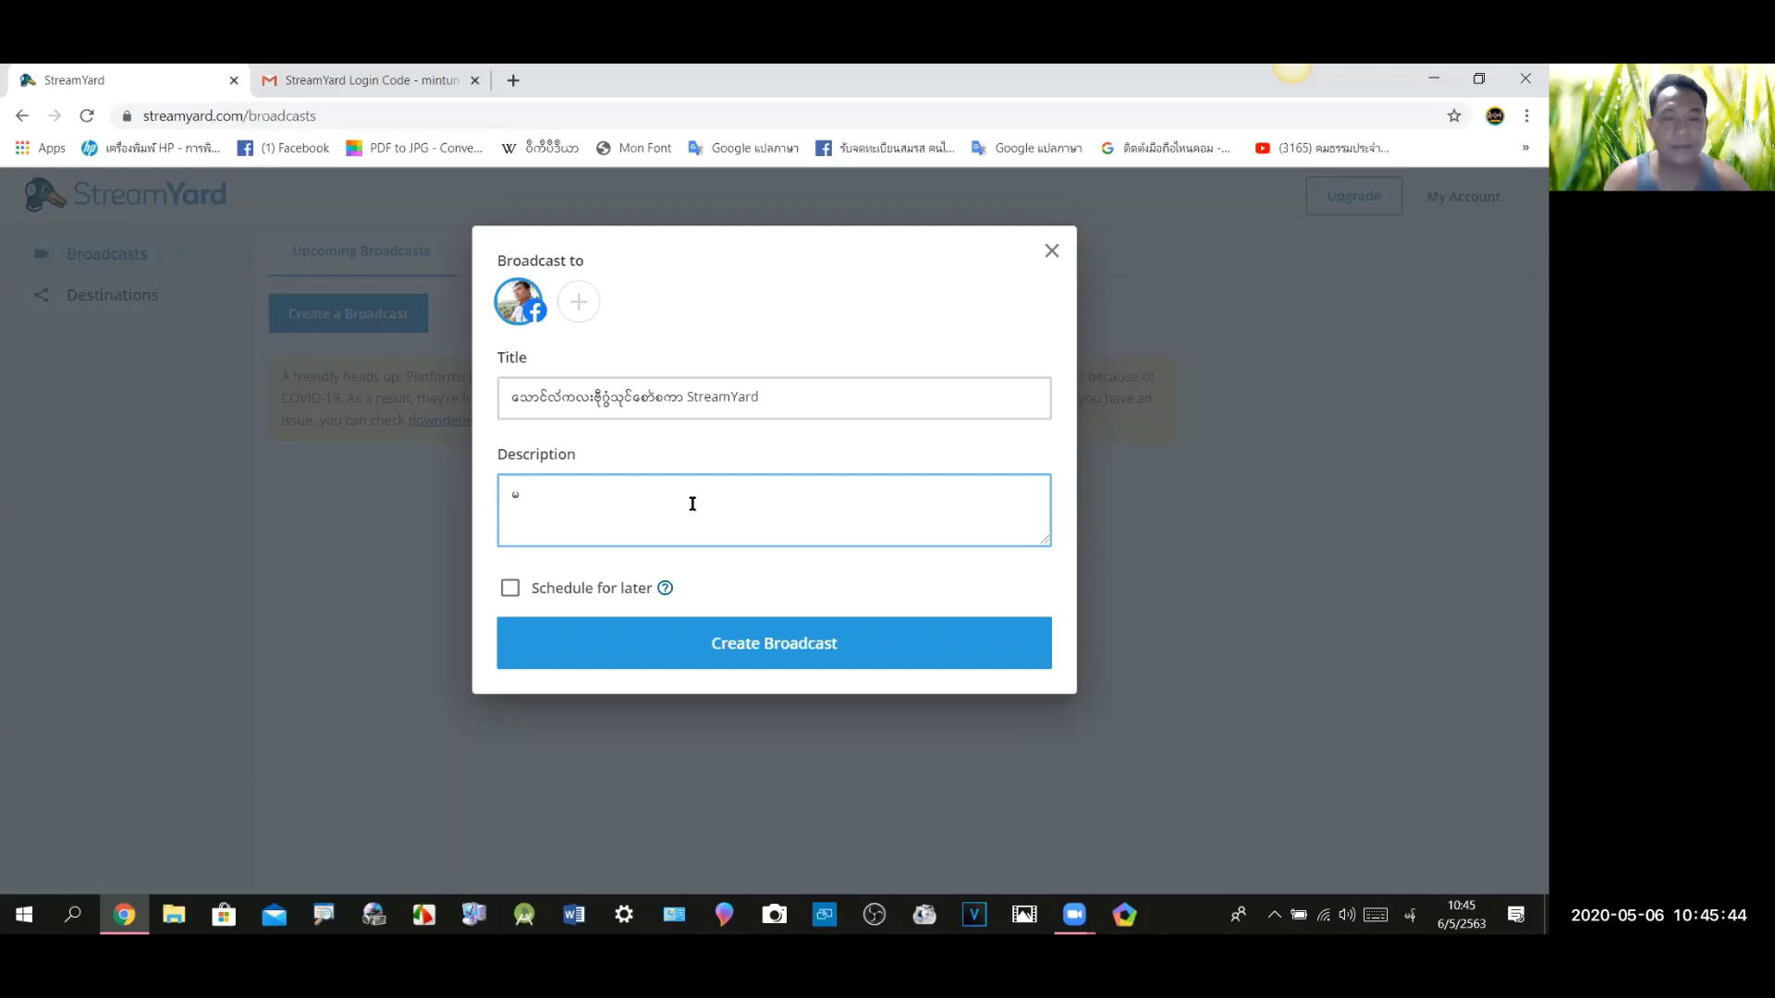
pyautogui.write('ှက်လိုက်ပါ')
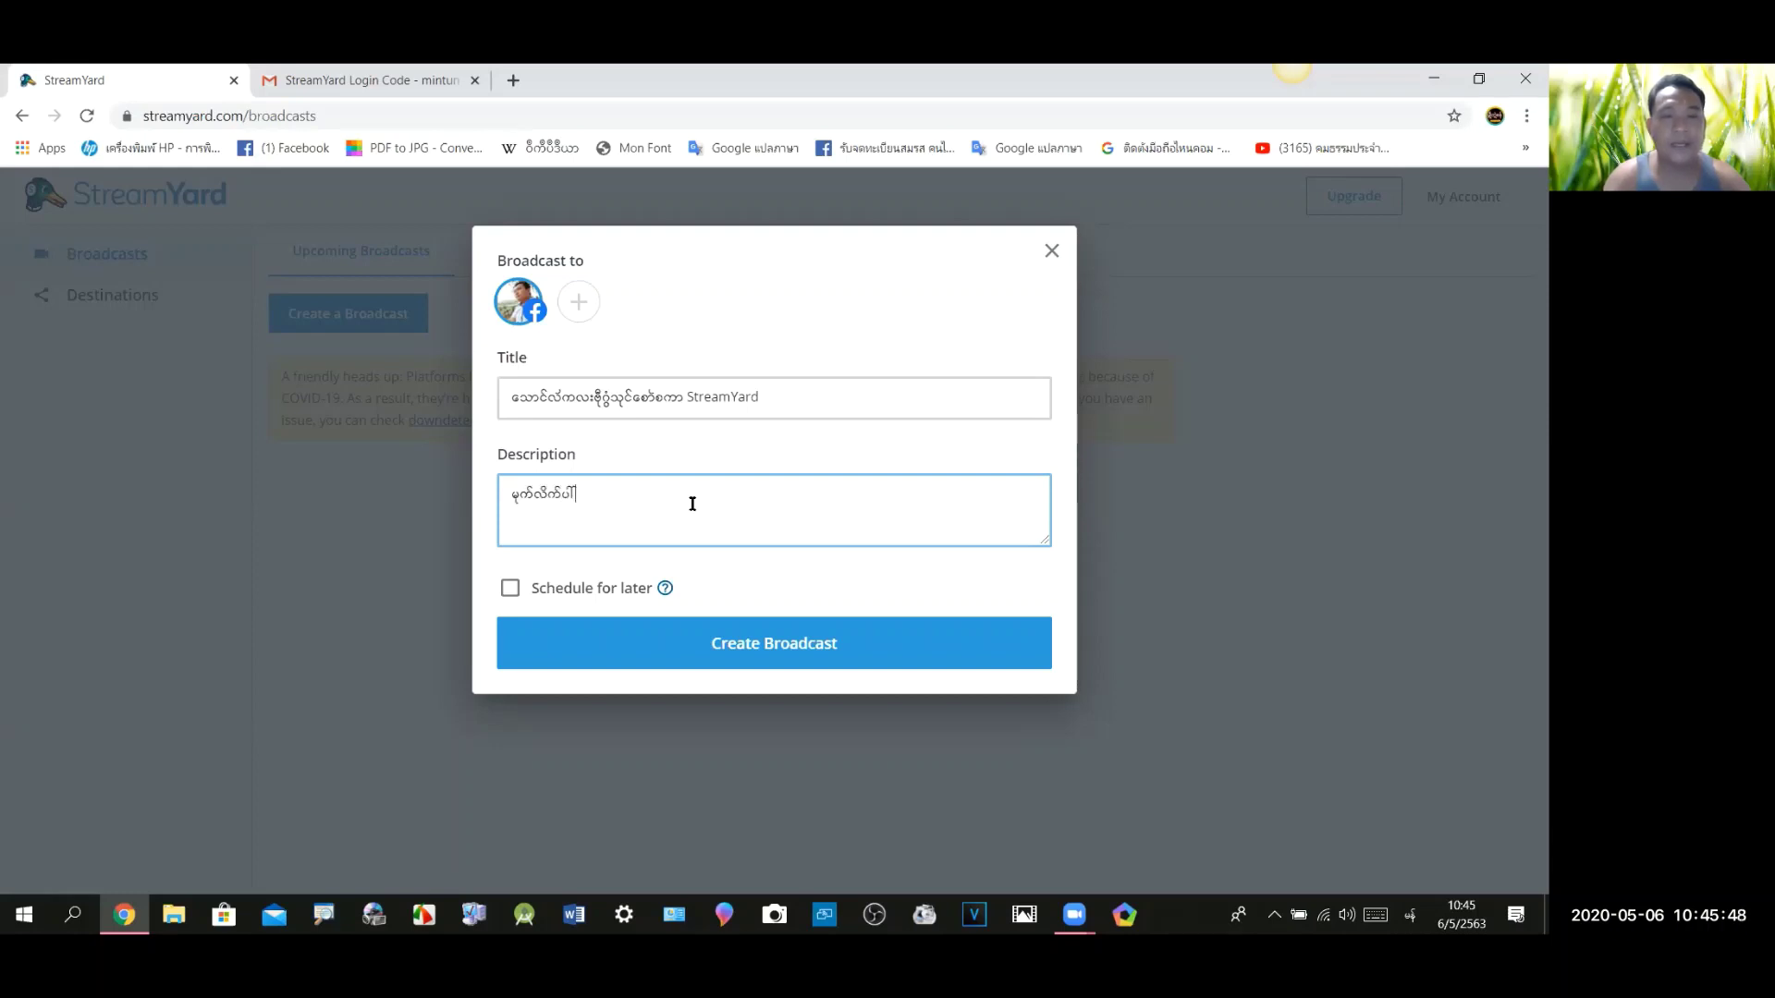
pyautogui.write('လိက်ပါပရေအ်စဟုသုတ–ဒုင်တ')
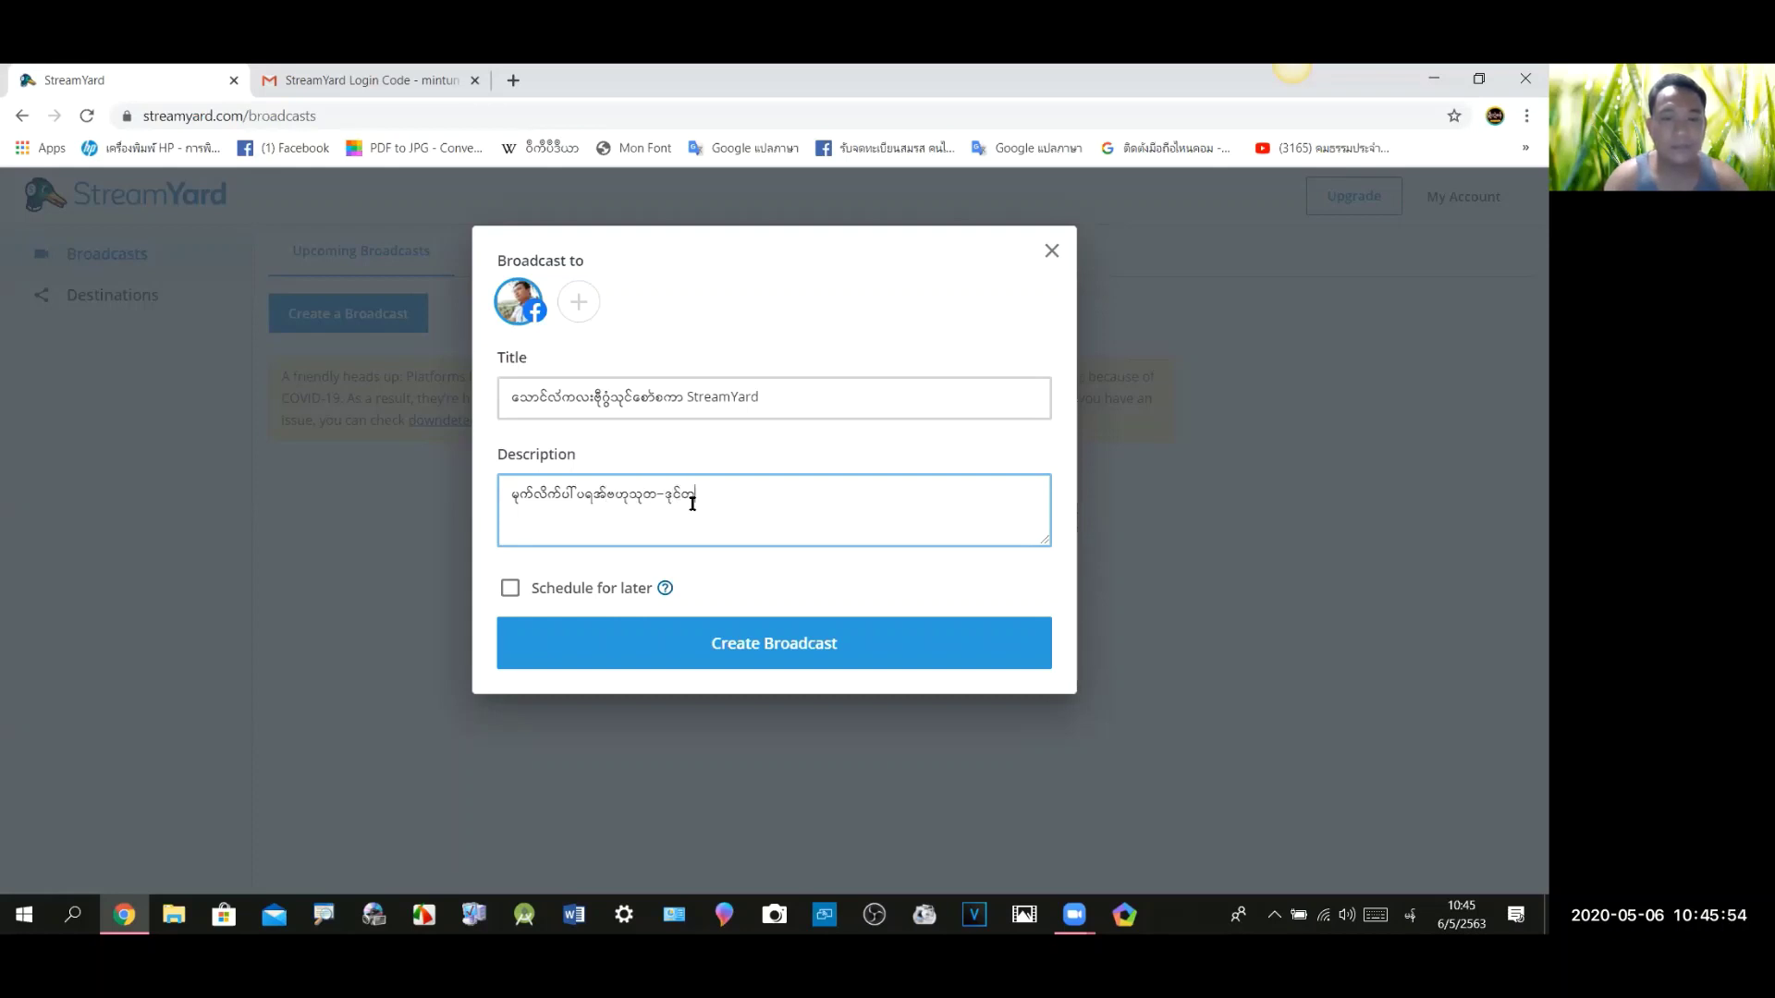
pyautogui.write('်')
pyautogui.write('ုင်ရအ်')
pyautogui.click(779, 409)
pyautogui.hotkey('ctrl', 'a')
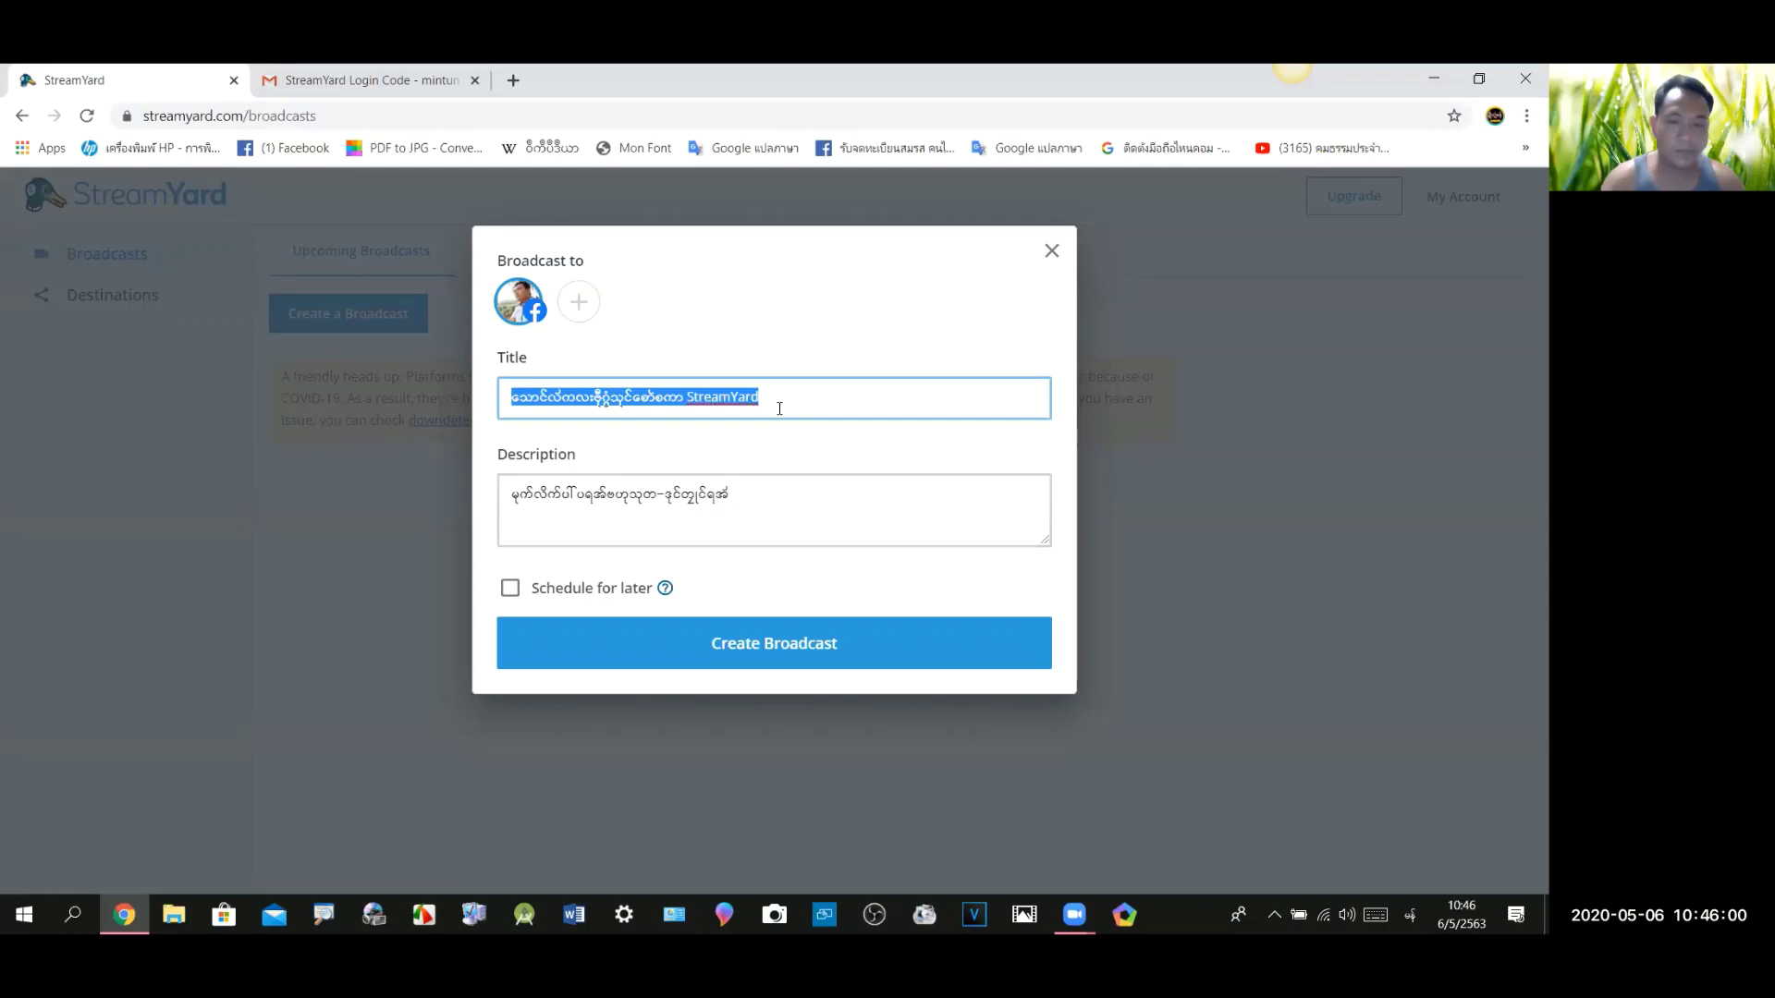
pyautogui.click(780, 409)
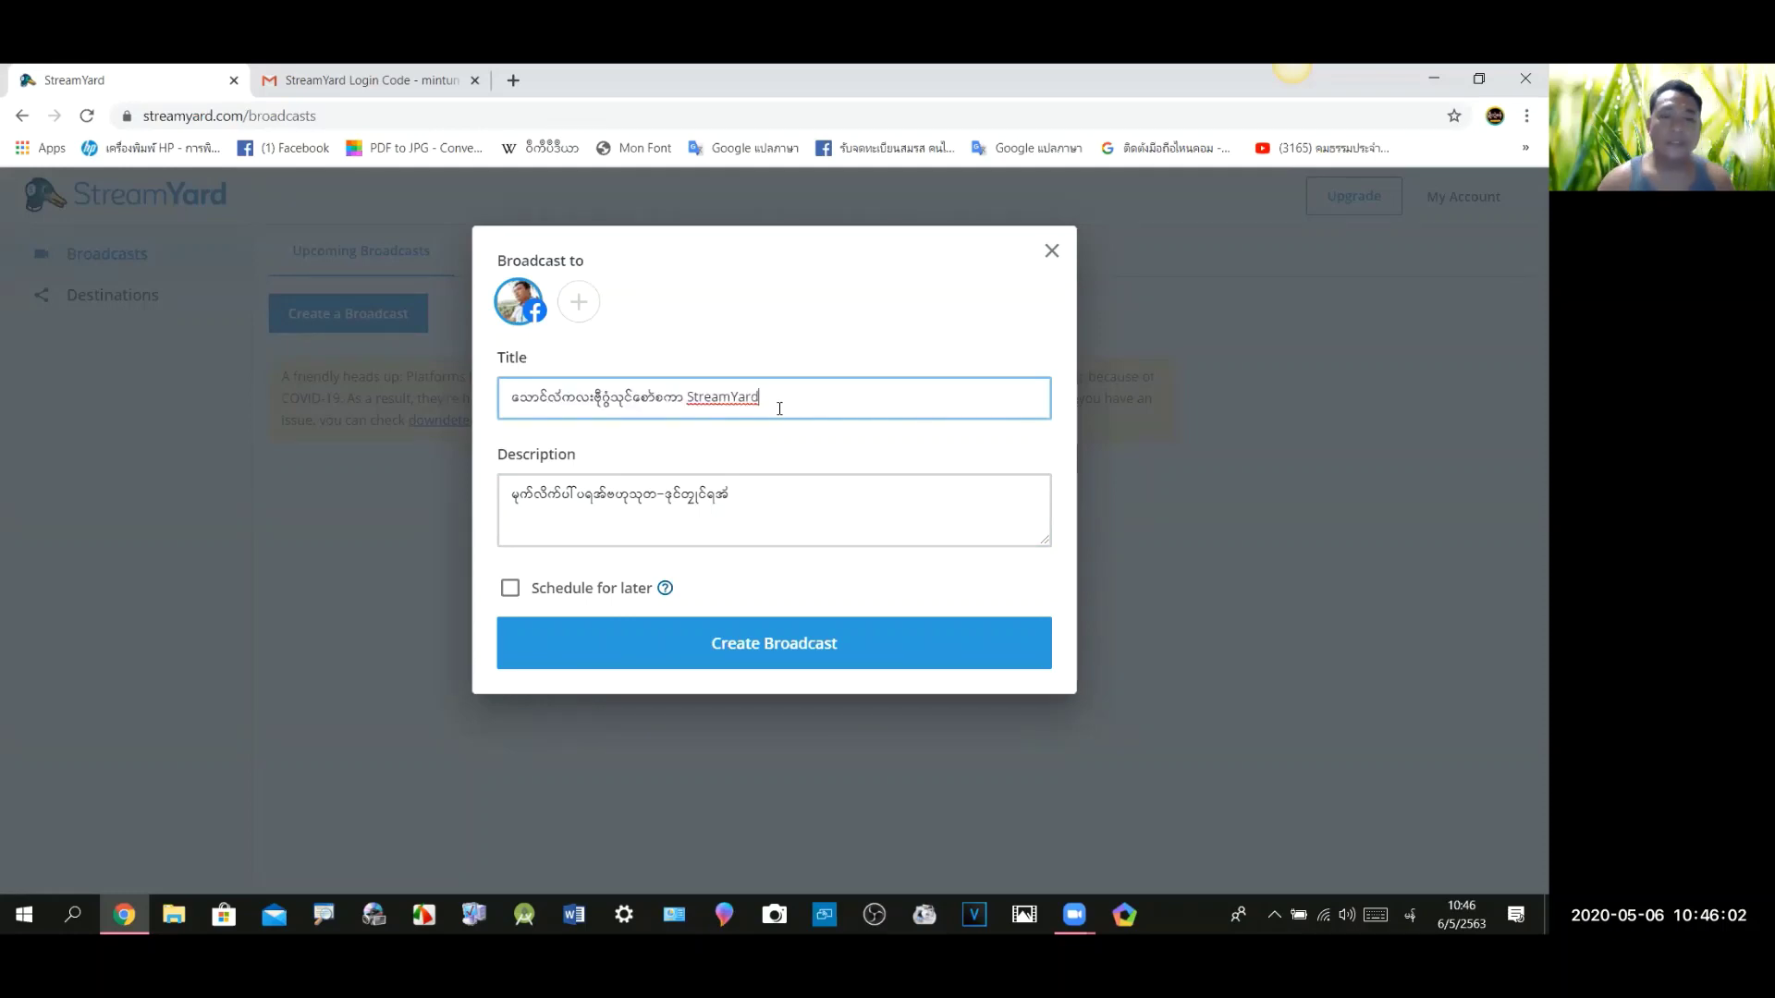
# Create the broadcast with the entered title and description, leaving it unscheduled
pyautogui.click(777, 492)
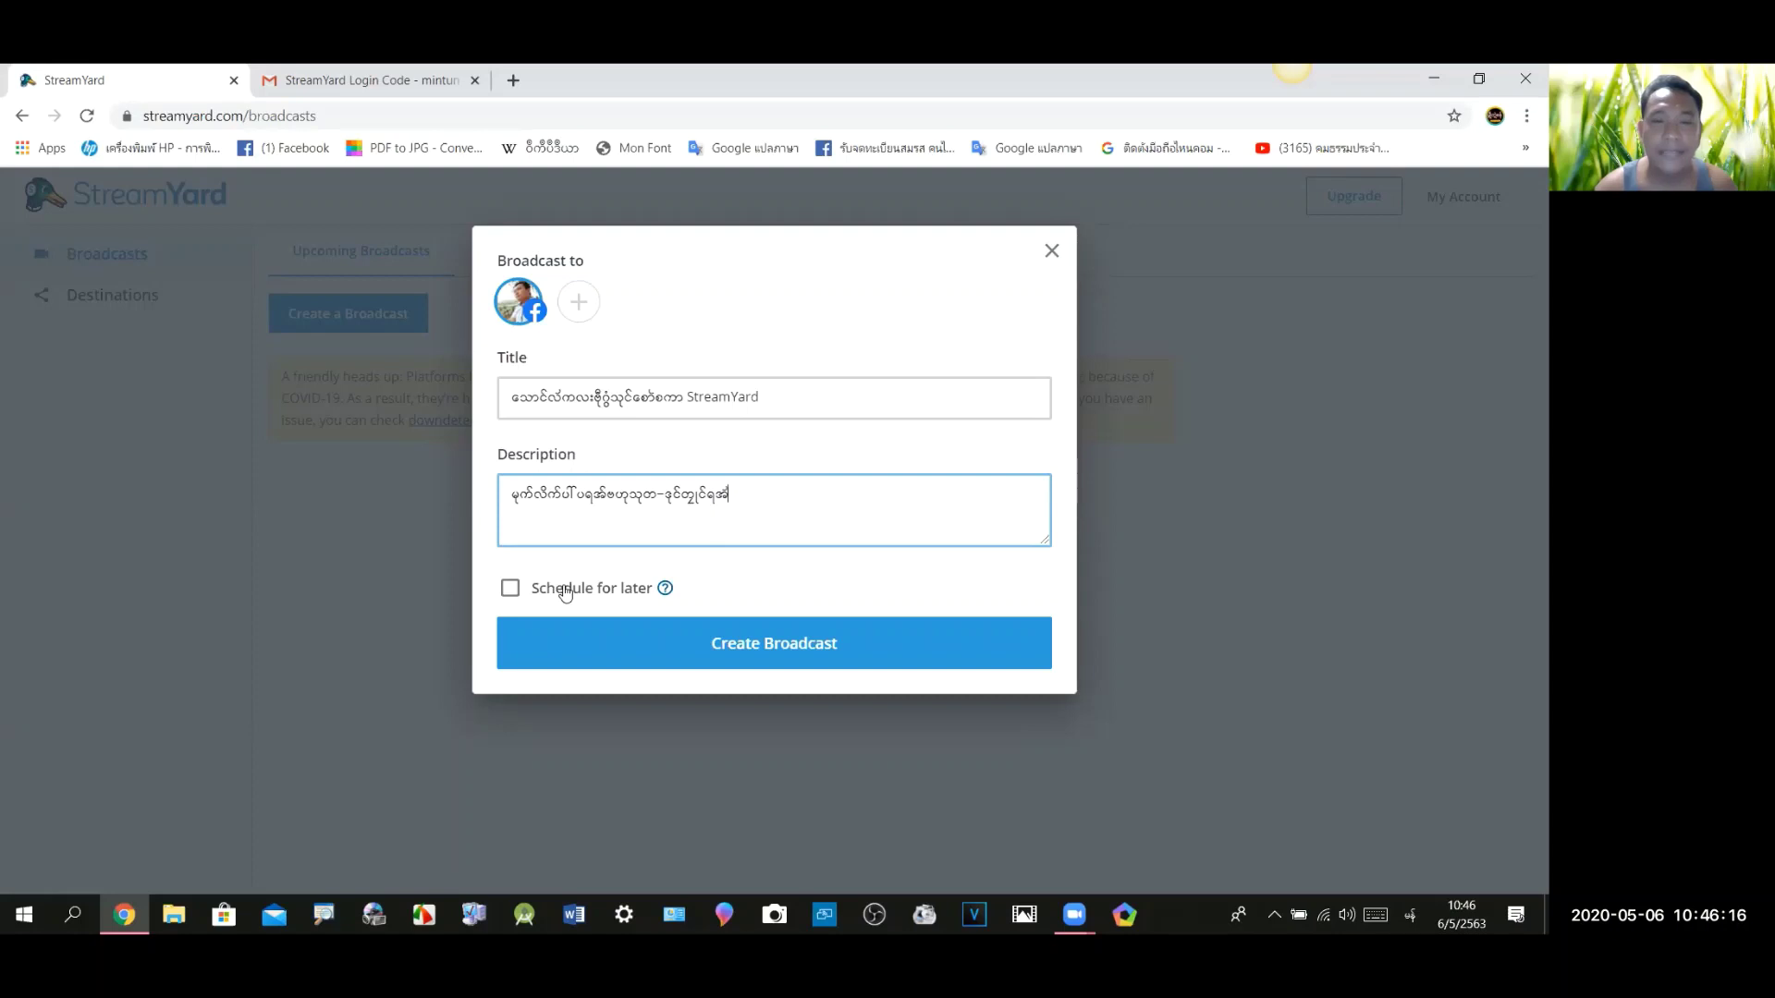
pyautogui.click(767, 644)
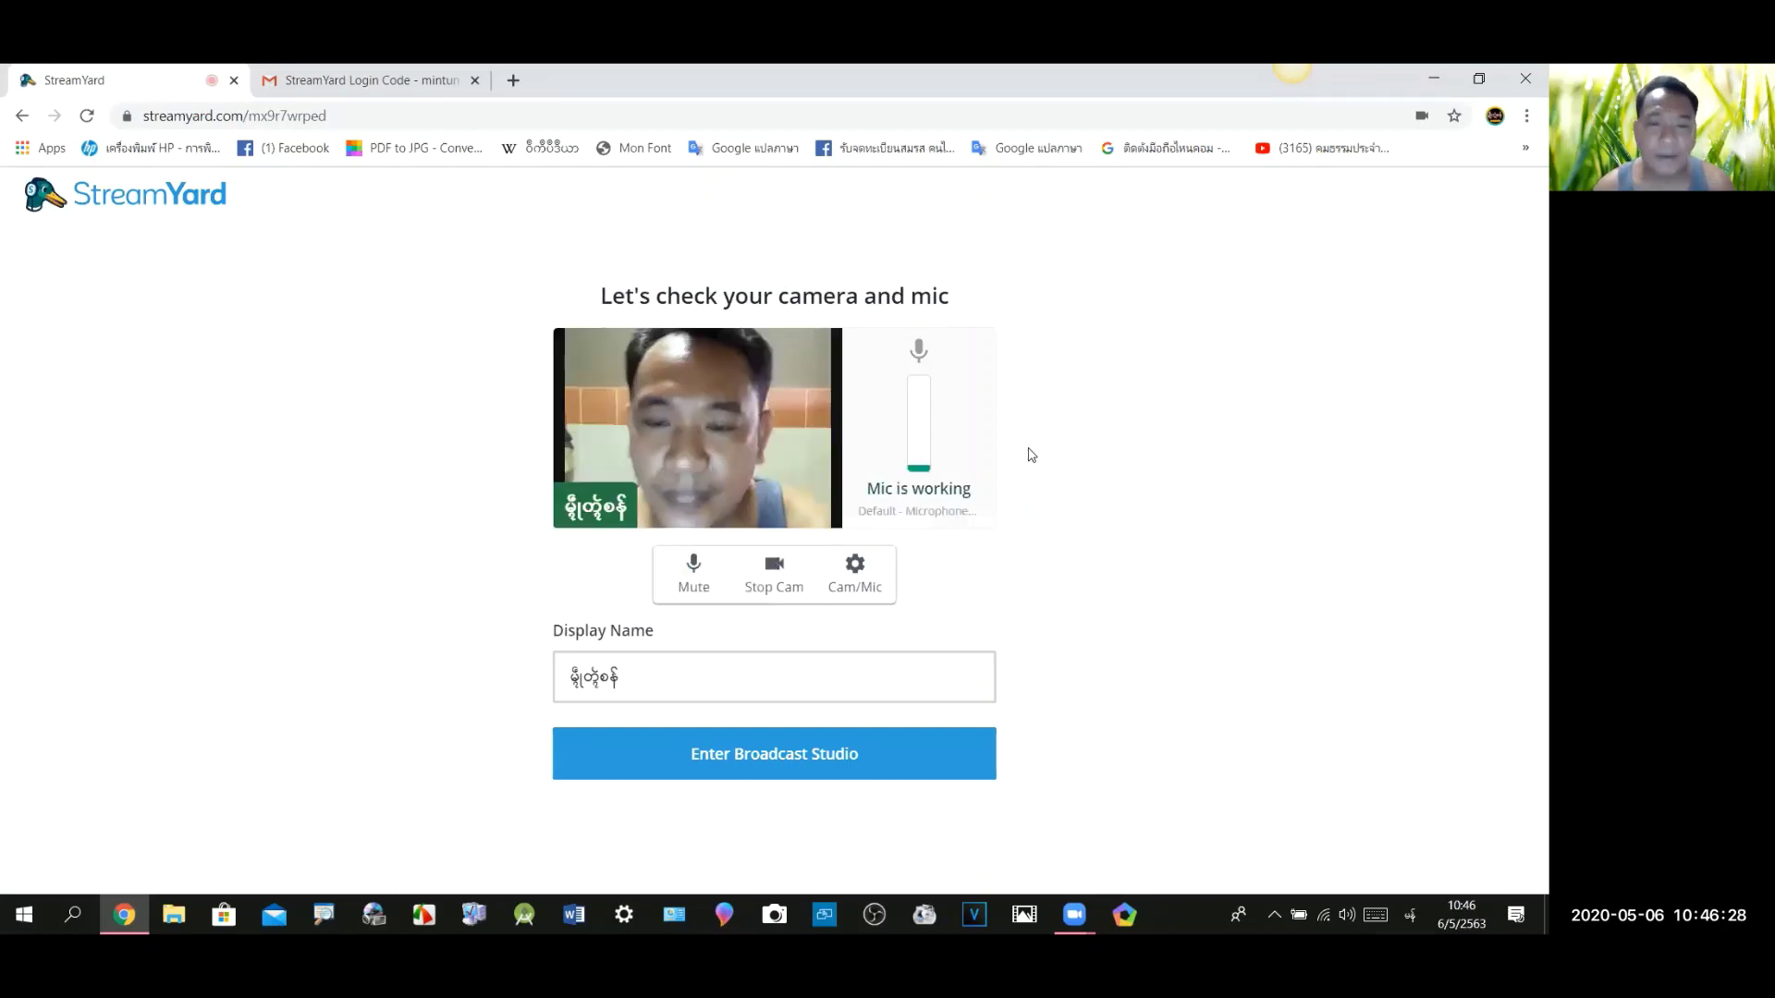
# Replace the existing display name with the presenter's new display name and enter the broadcast studio
pyautogui.moveTo(723, 669); pyautogui.dragTo(515, 681)
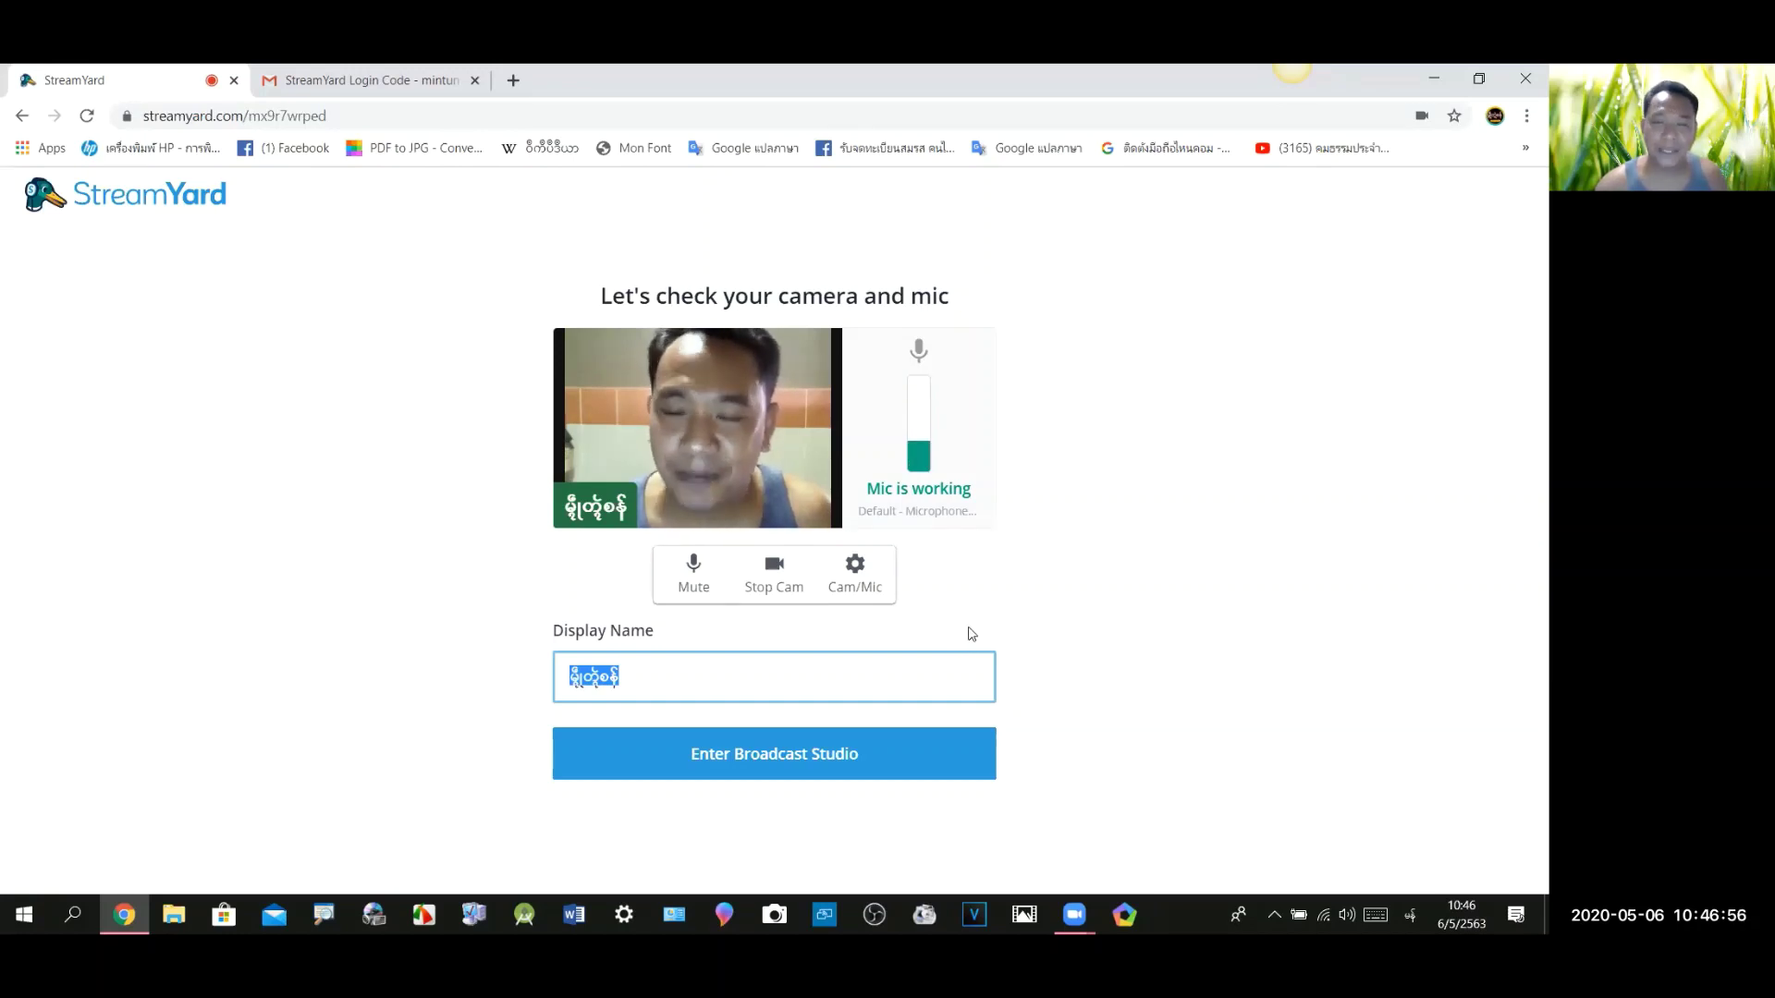
pyautogui.click(658, 682)
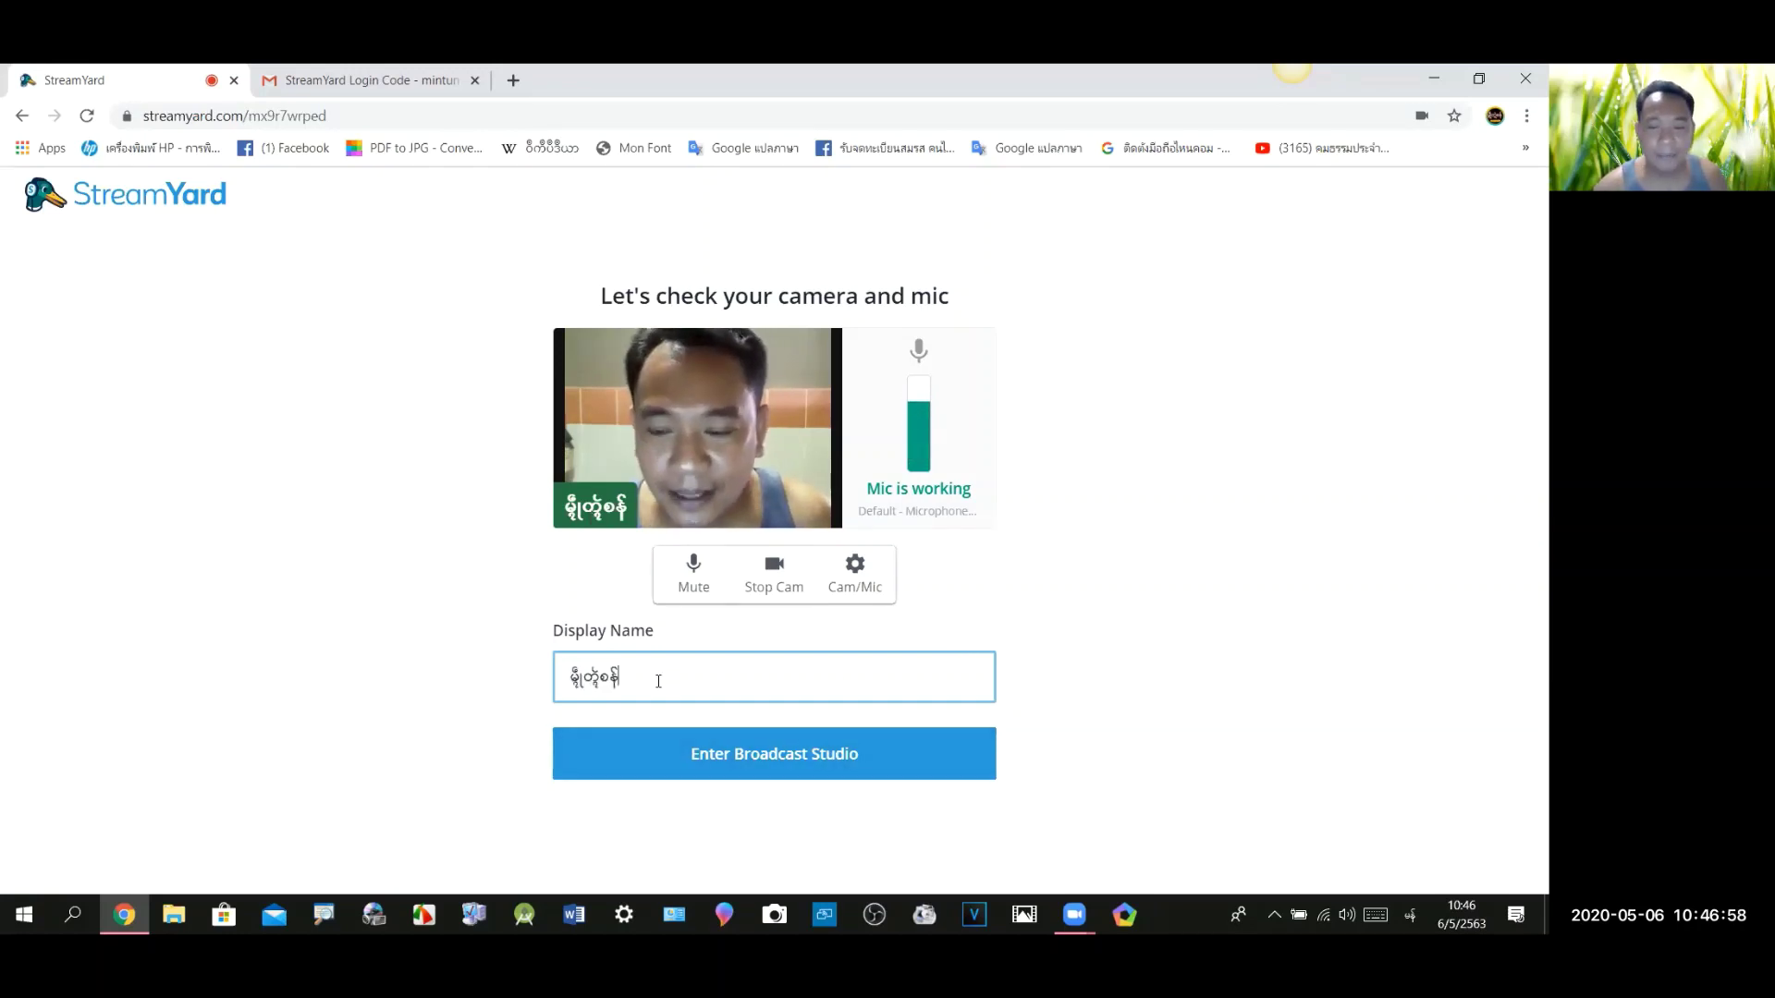
pyautogui.press('BackSpace')
pyautogui.press('BackSpace')
pyautogui.press('BackSpace')
pyautogui.press('BackSpace')
pyautogui.press('BackSpace')
pyautogui.press('BackSpace')
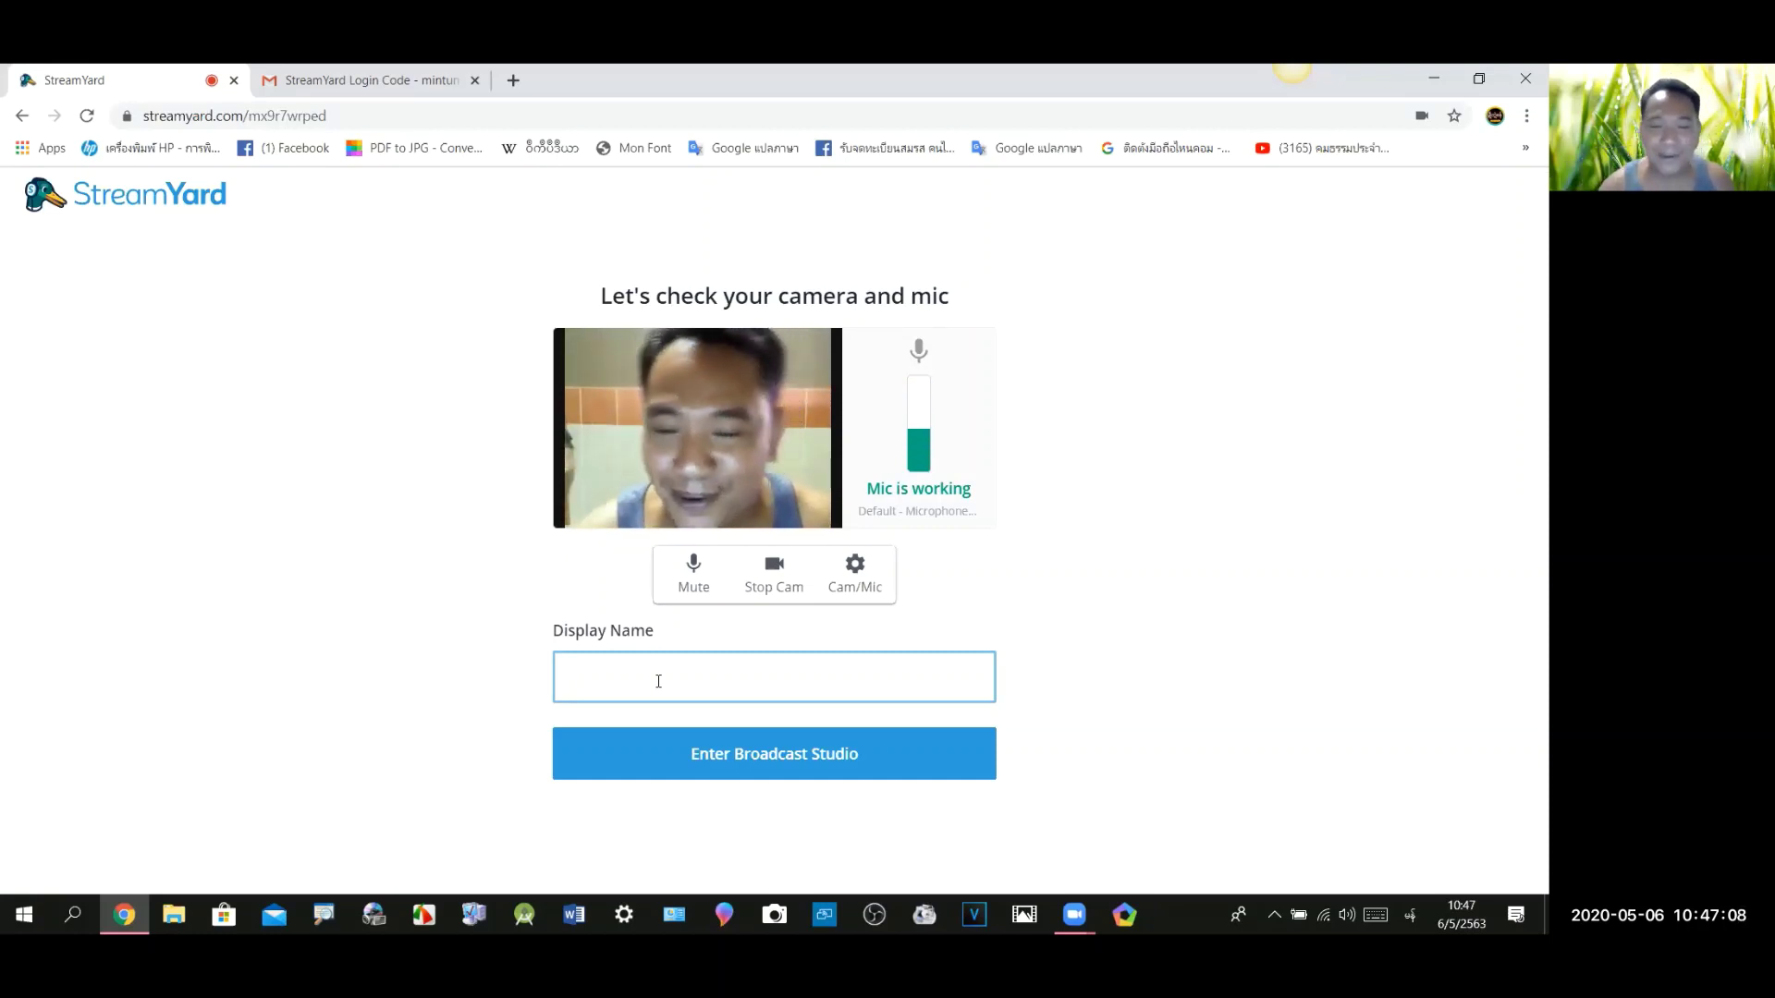
pyautogui.write('ဝိညာဏ်')
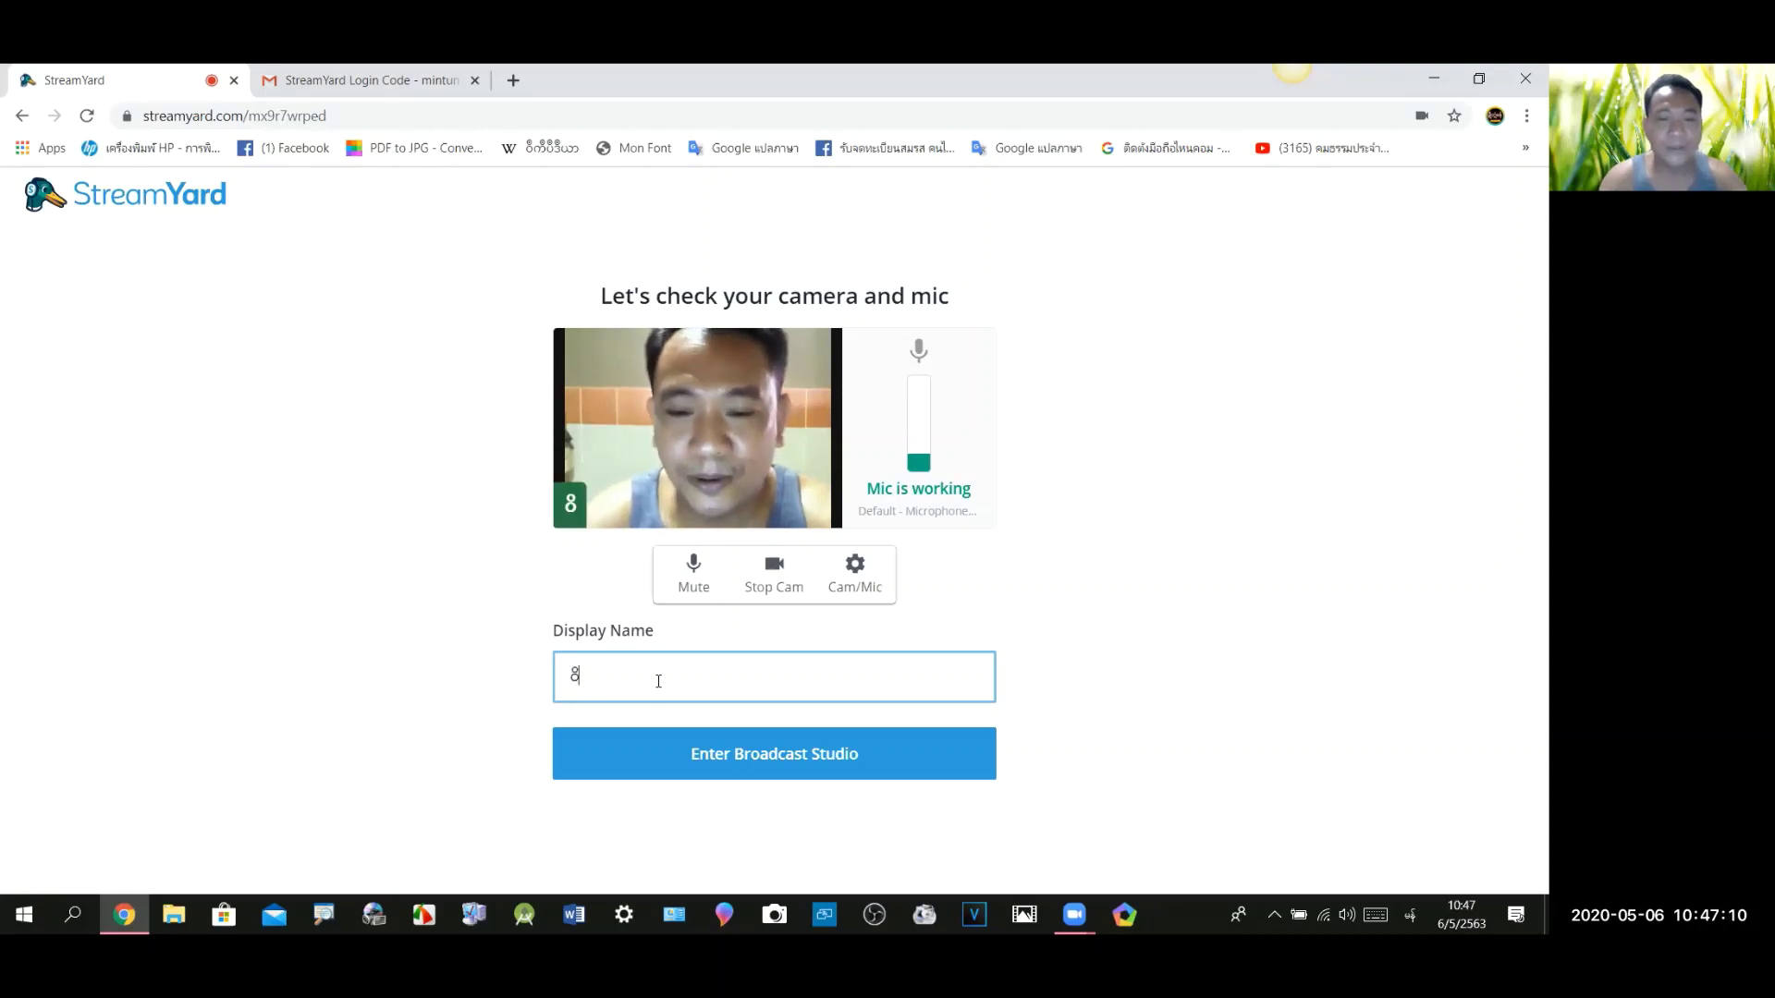
pyautogui.write('ထဝ')
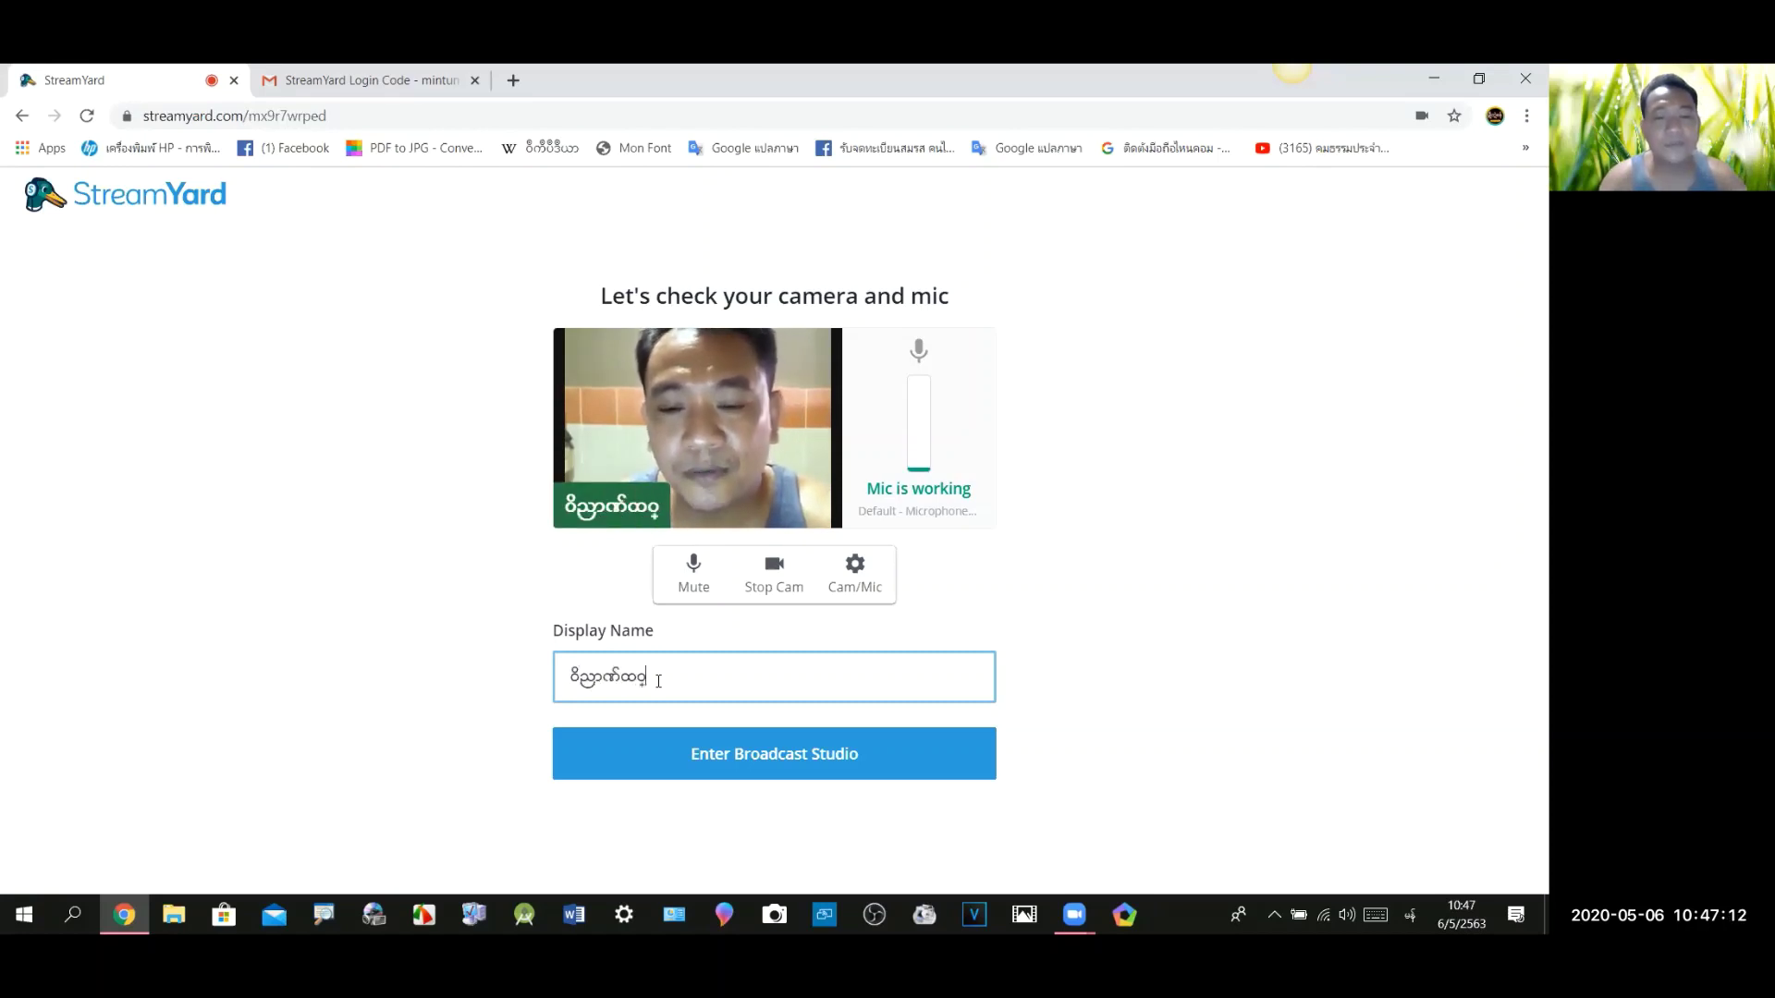
pyautogui.write('် မန်')
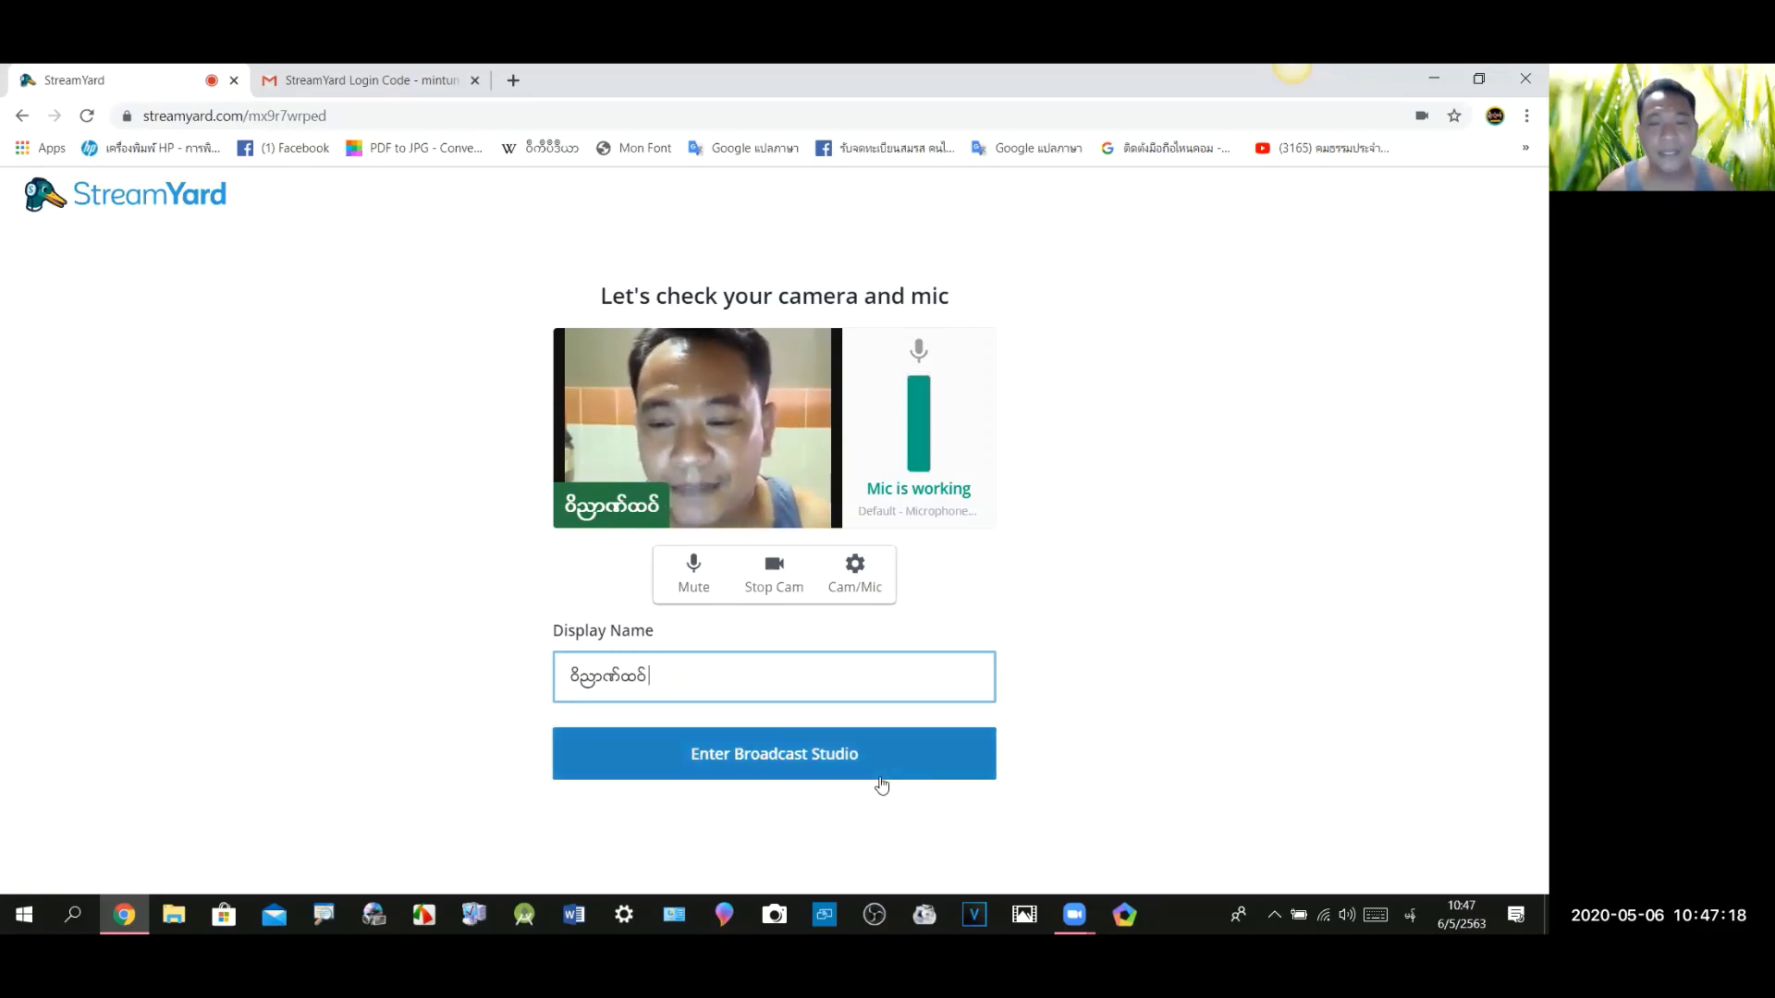
pyautogui.click(818, 751)
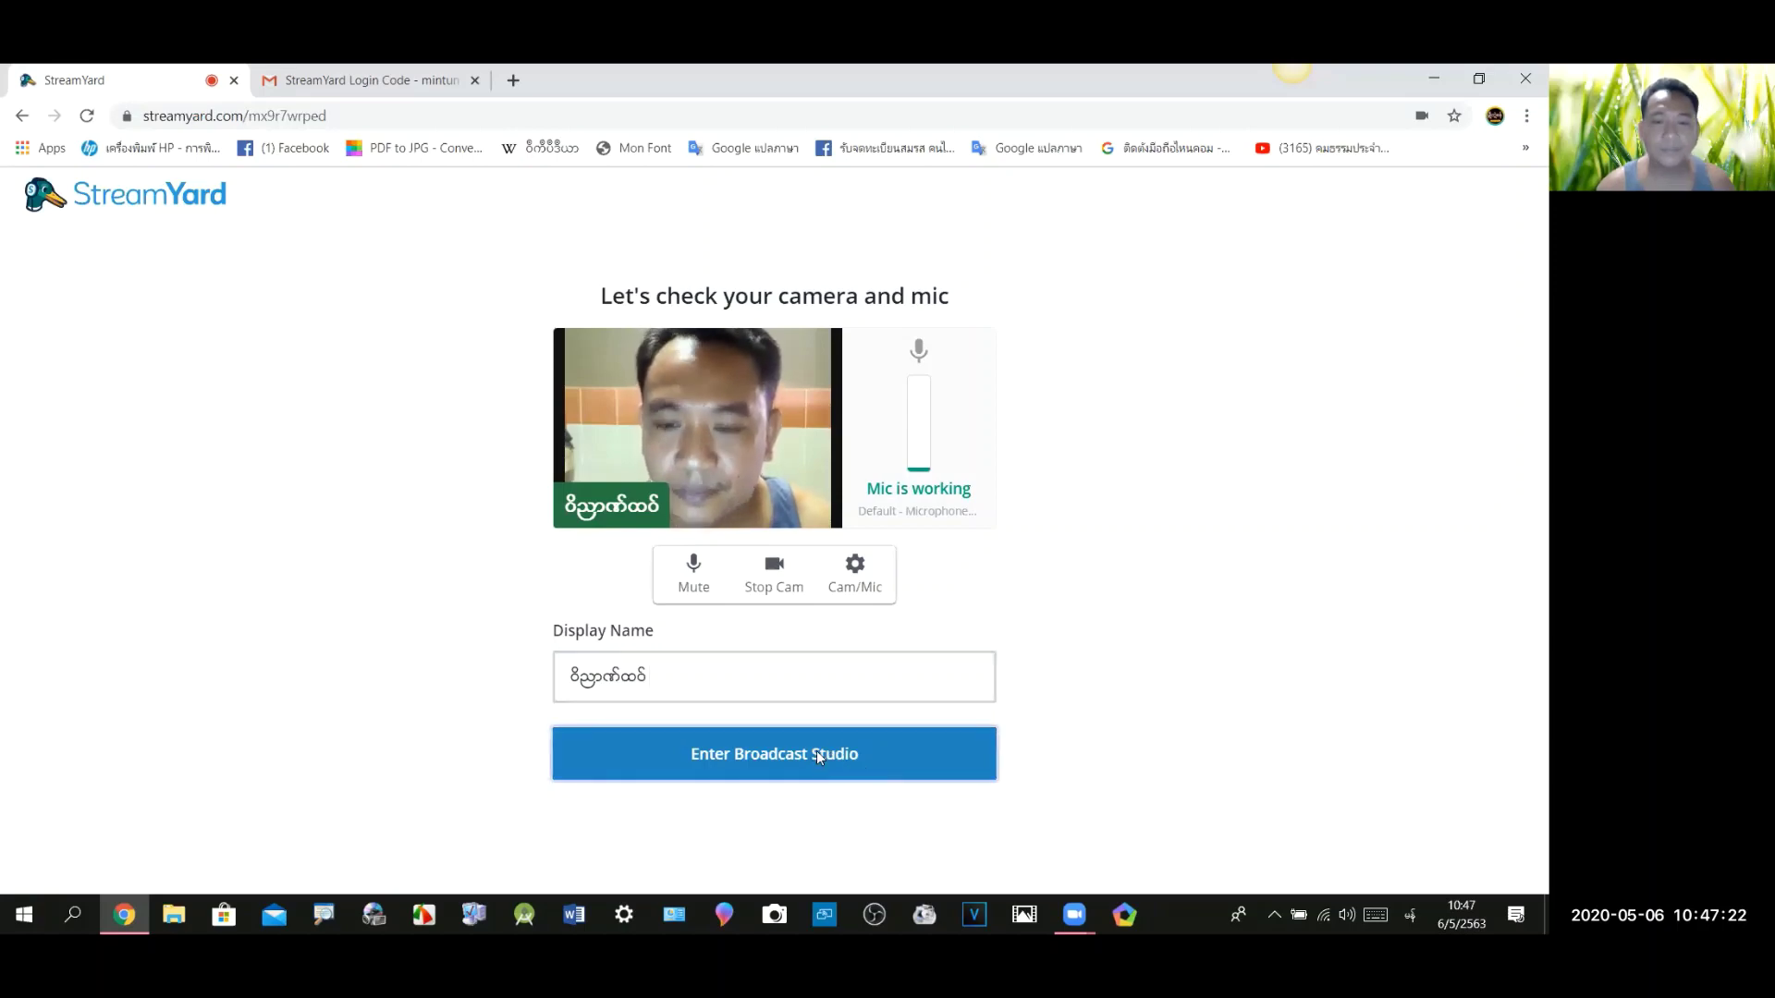
pyautogui.click(555, 733)
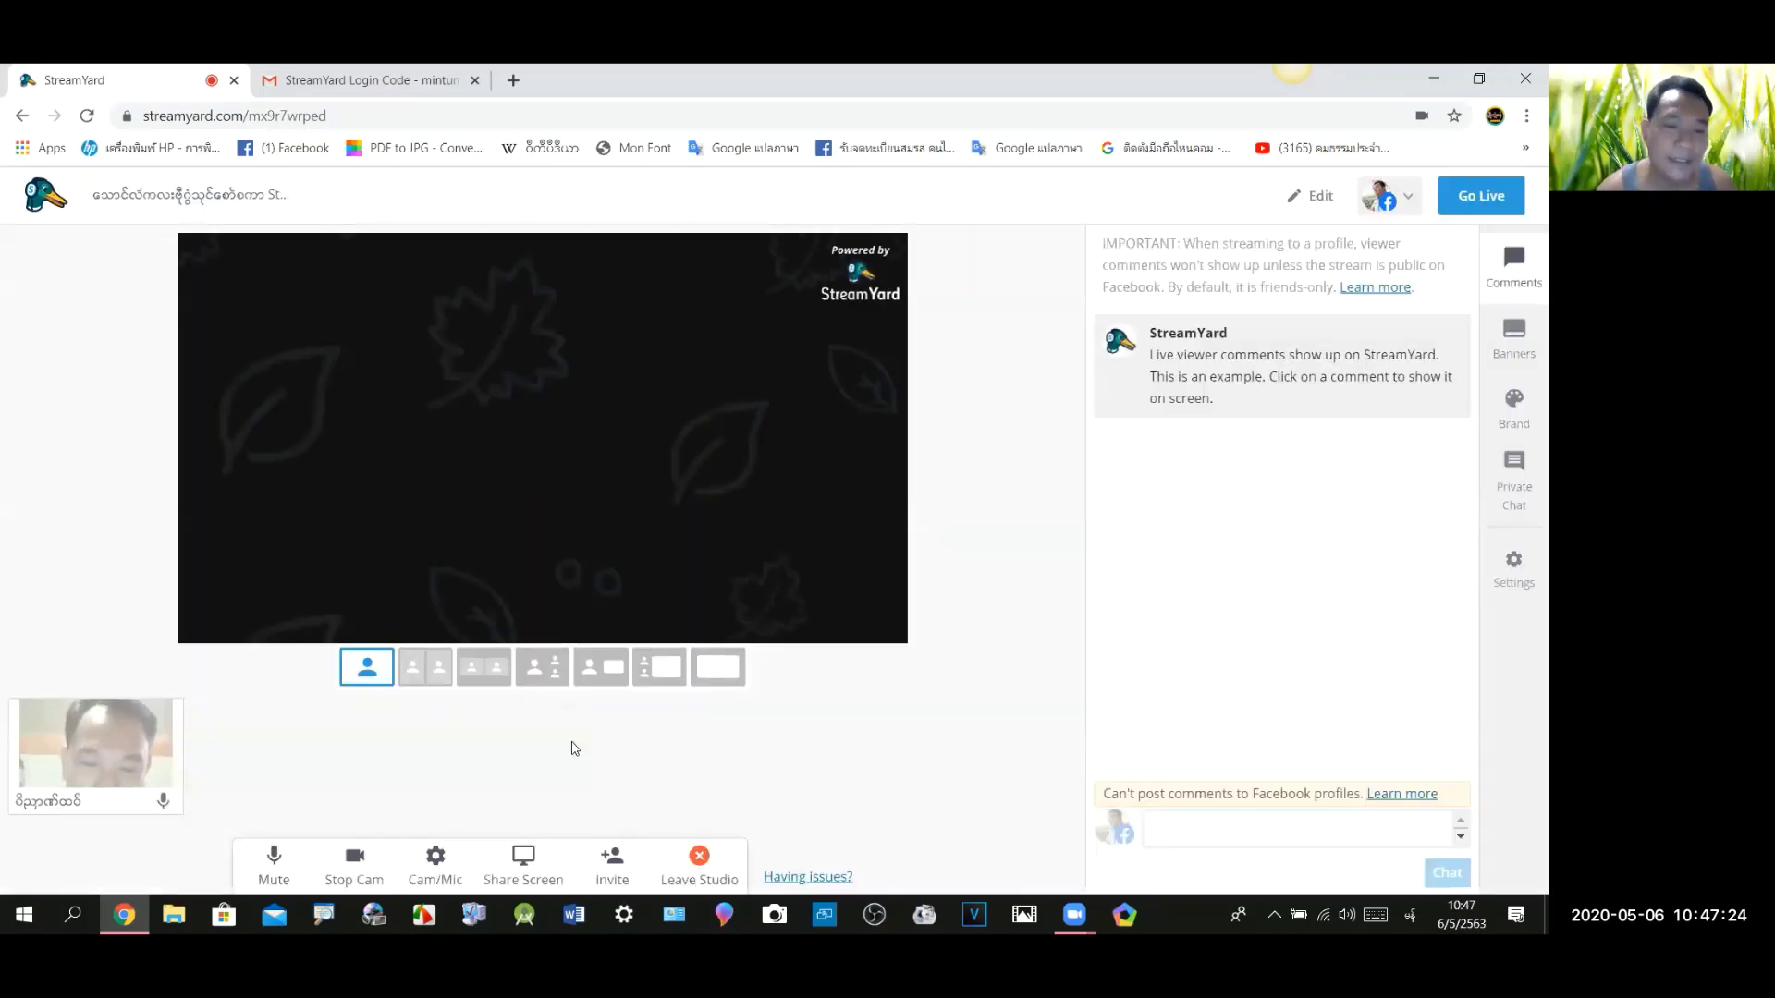